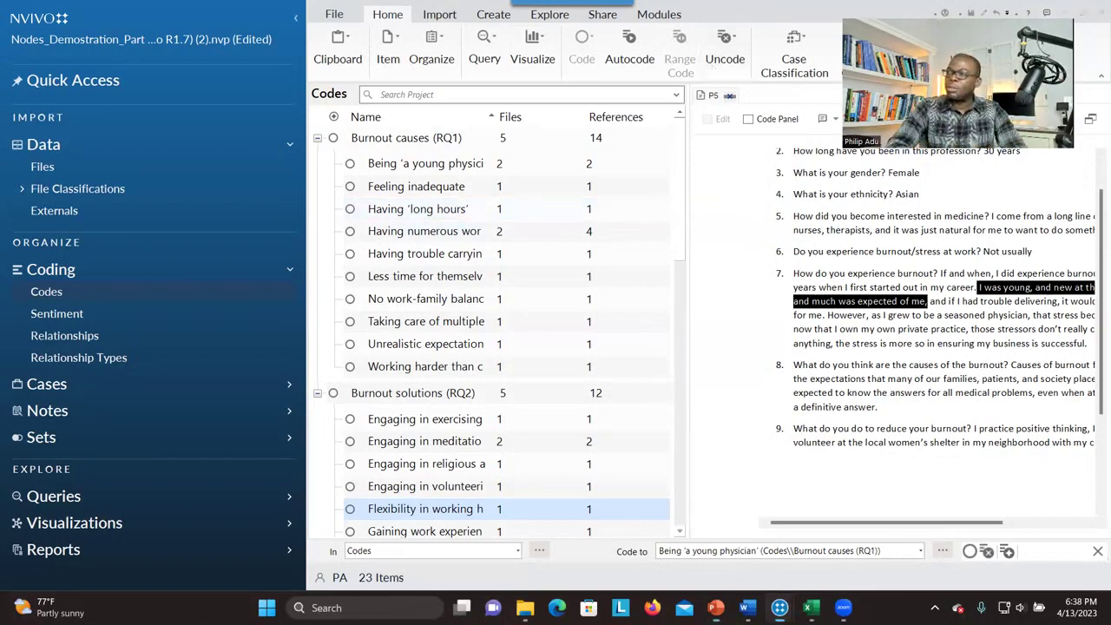
Switch to PowerPoint and review the "STEP 5: Sorting data" slides on exporting codes, grouping them into clusters and labeling the clusters
key("alt+Tab")
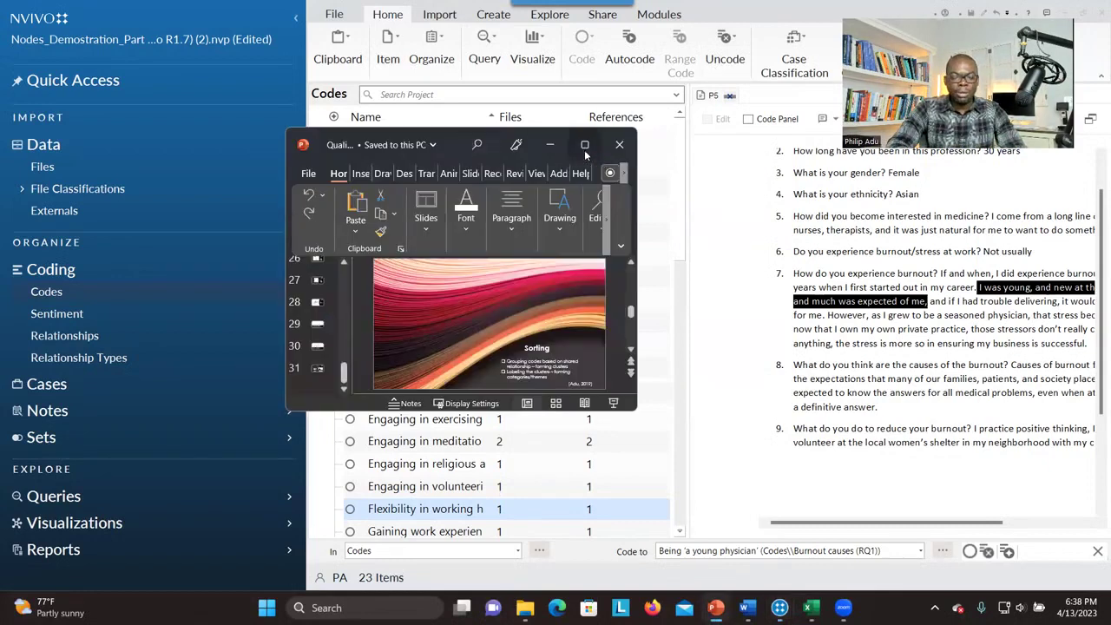
left_click(584, 146)
left_click_drag(182, 492, 181, 453)
left_click(679, 454)
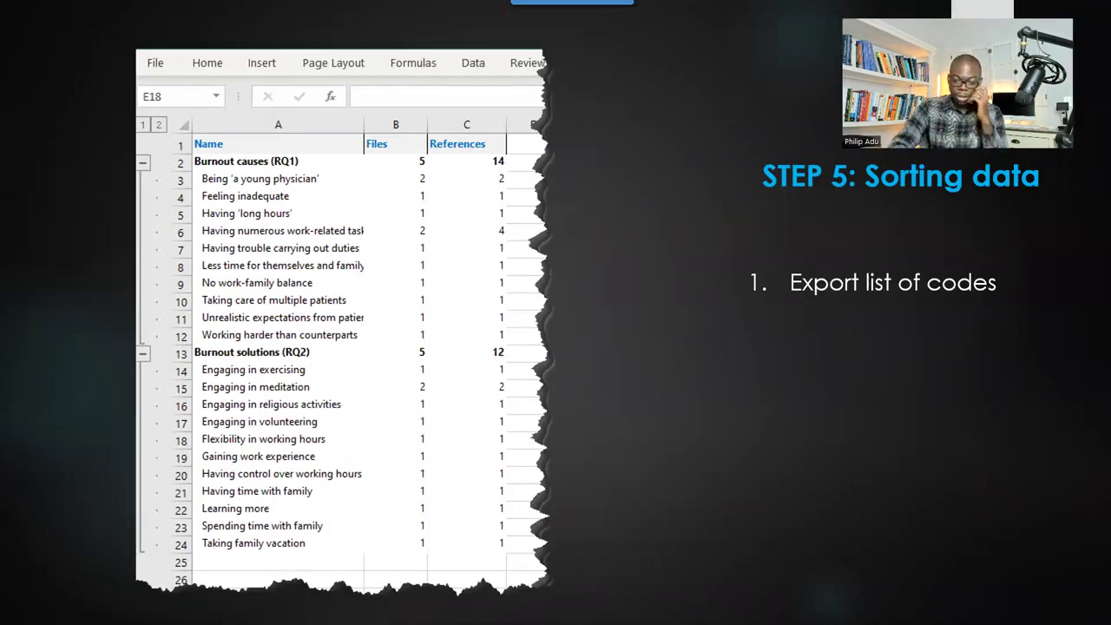
key("Right")
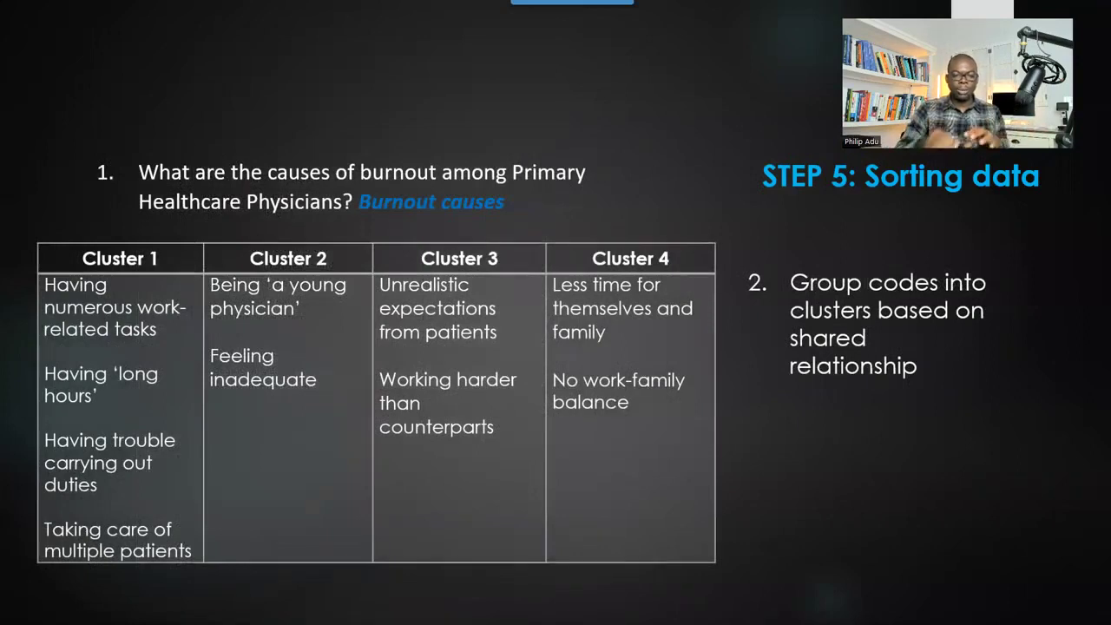
key("Right")
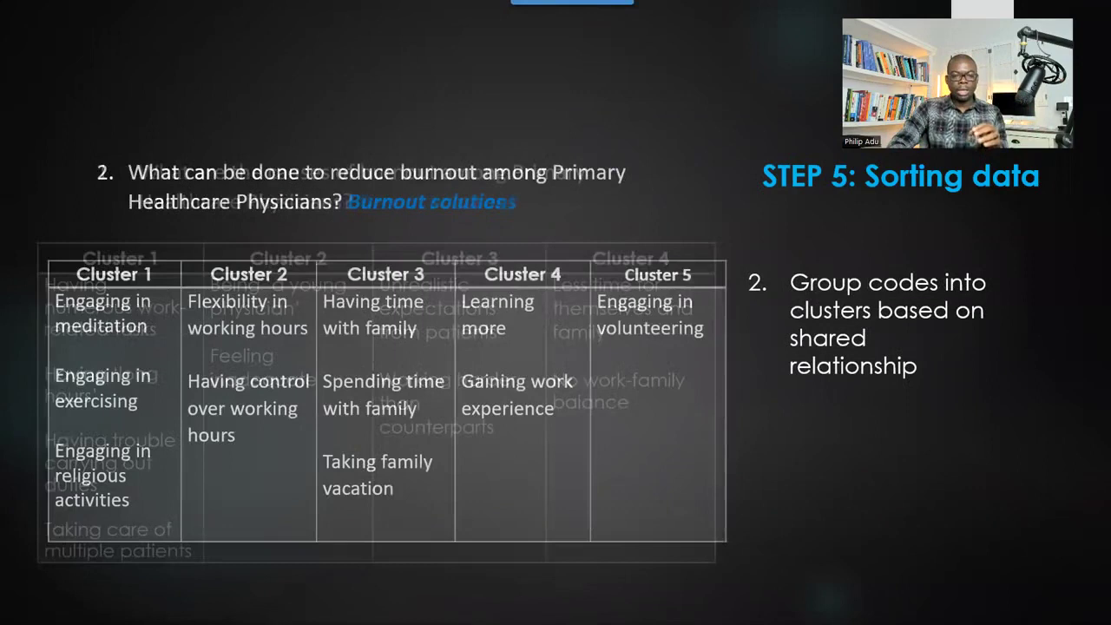
key("Left")
key("Right")
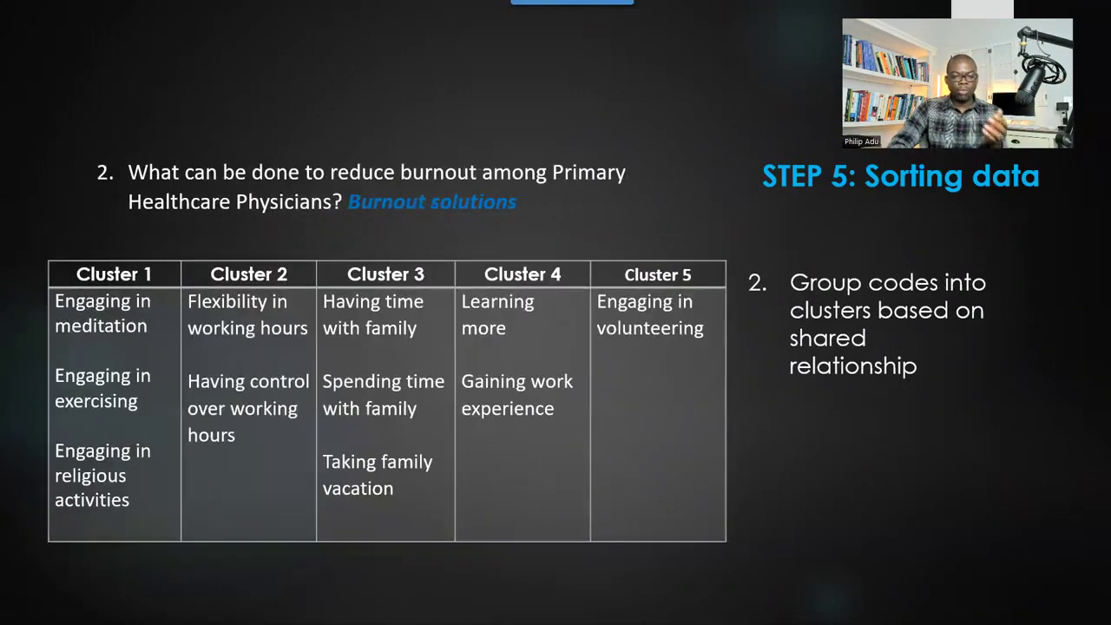
key("Left")
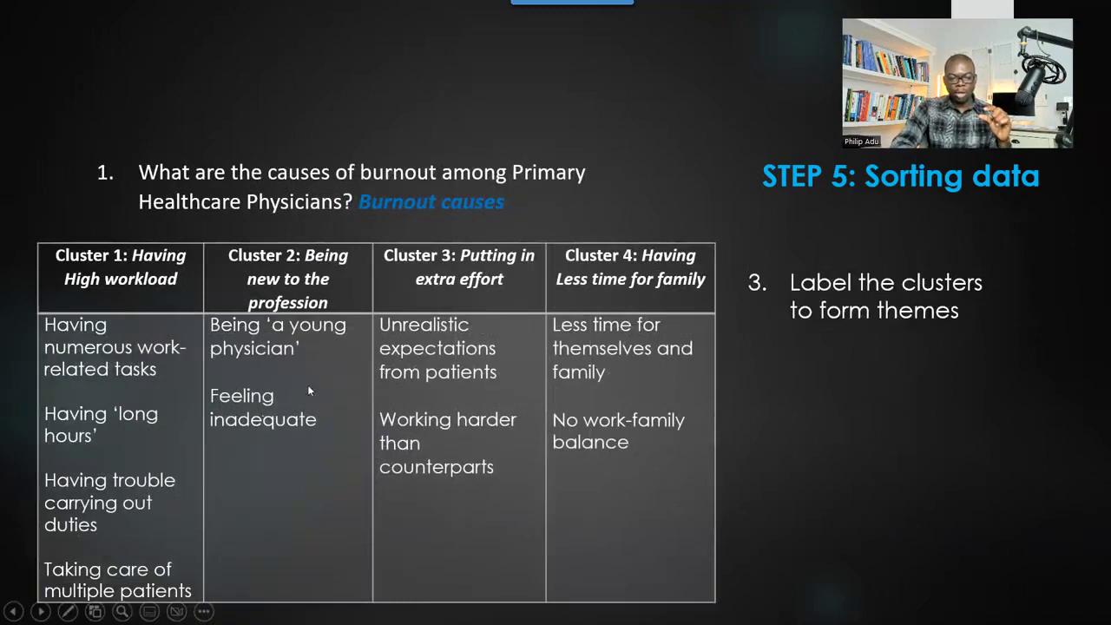
key("Escape")
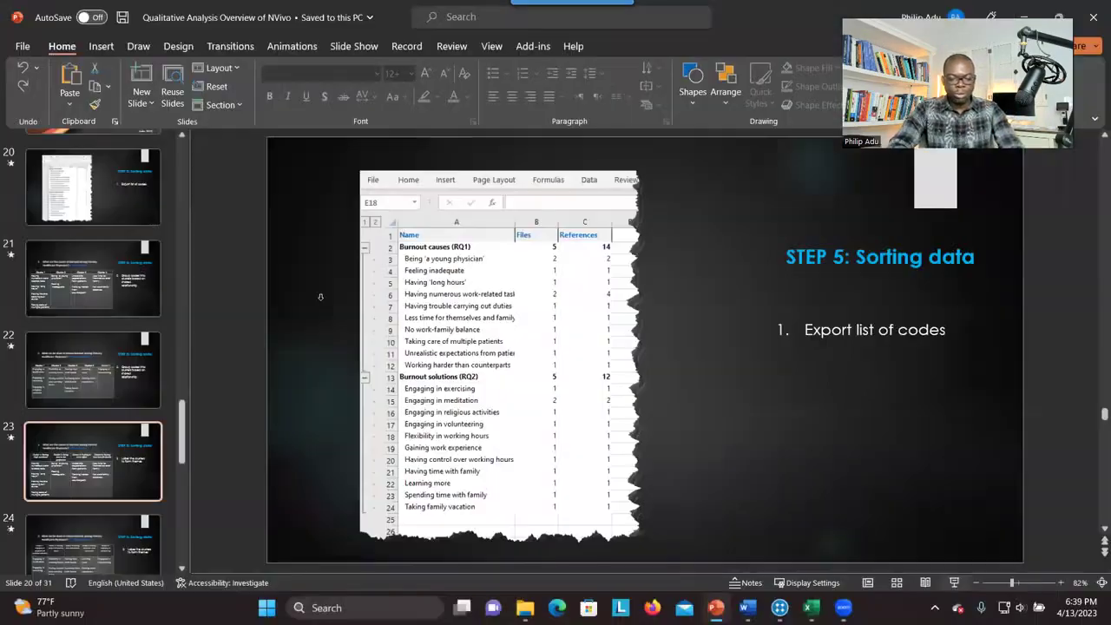
Return to NVivo and export the code list to the Desktop as an Excel file named "Codes_for project two"
mouse_move(779, 608)
left_click(867, 520)
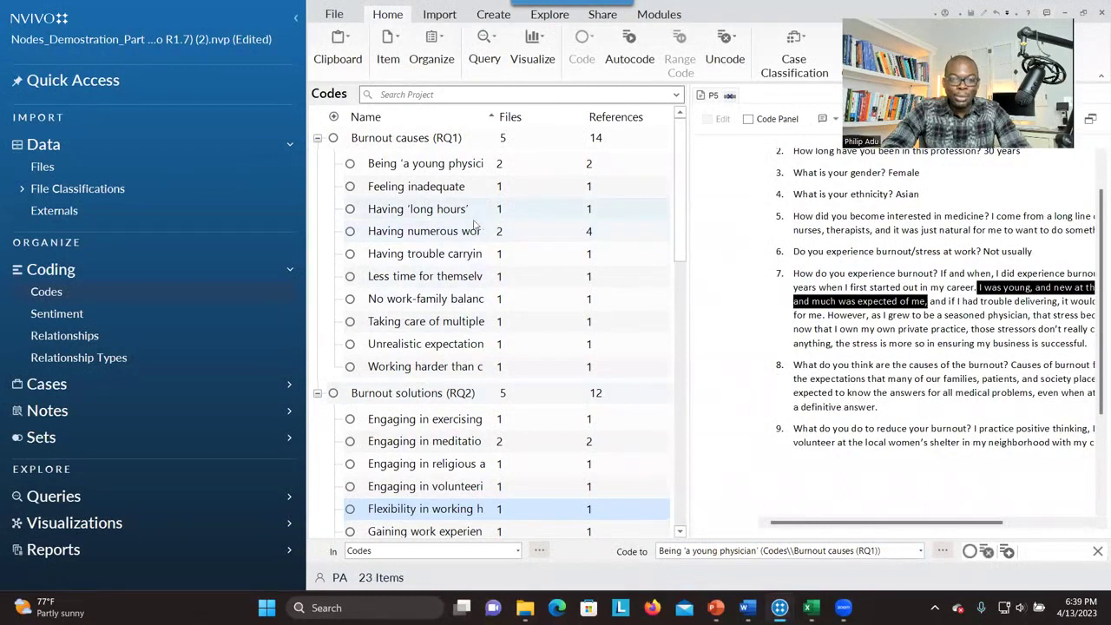
right_click(397, 218)
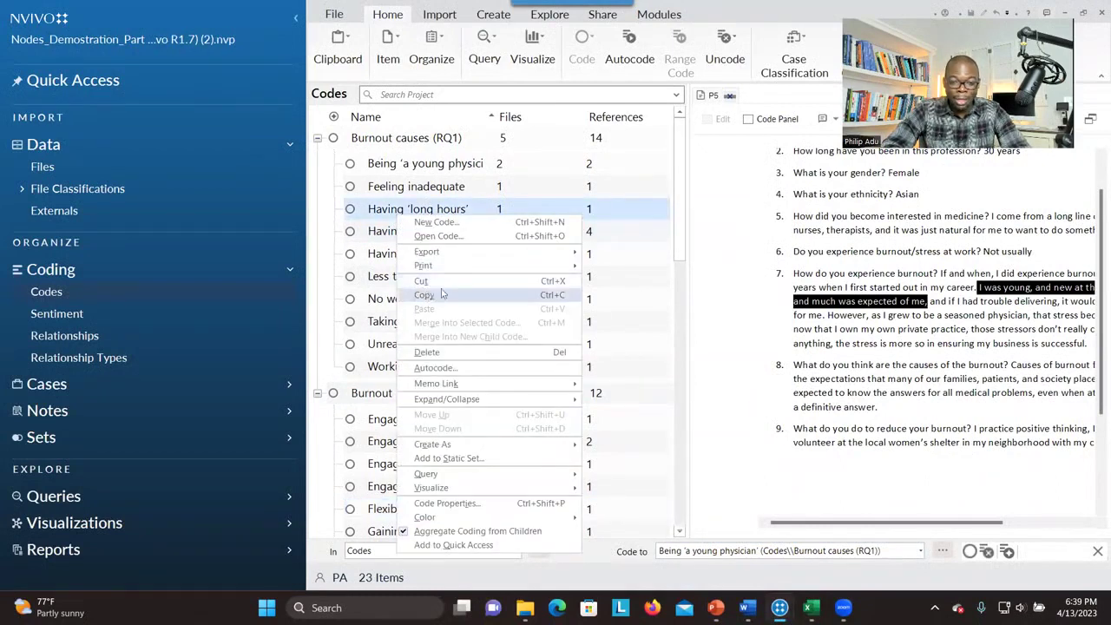
mouse_move(503, 255)
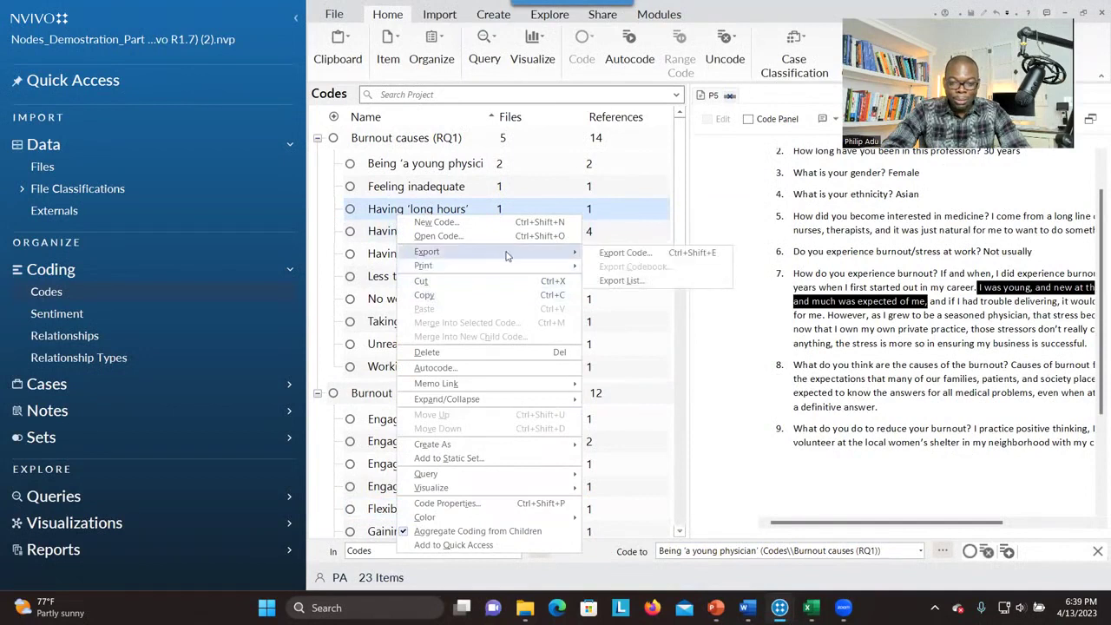
left_click(631, 281)
left_click(230, 267)
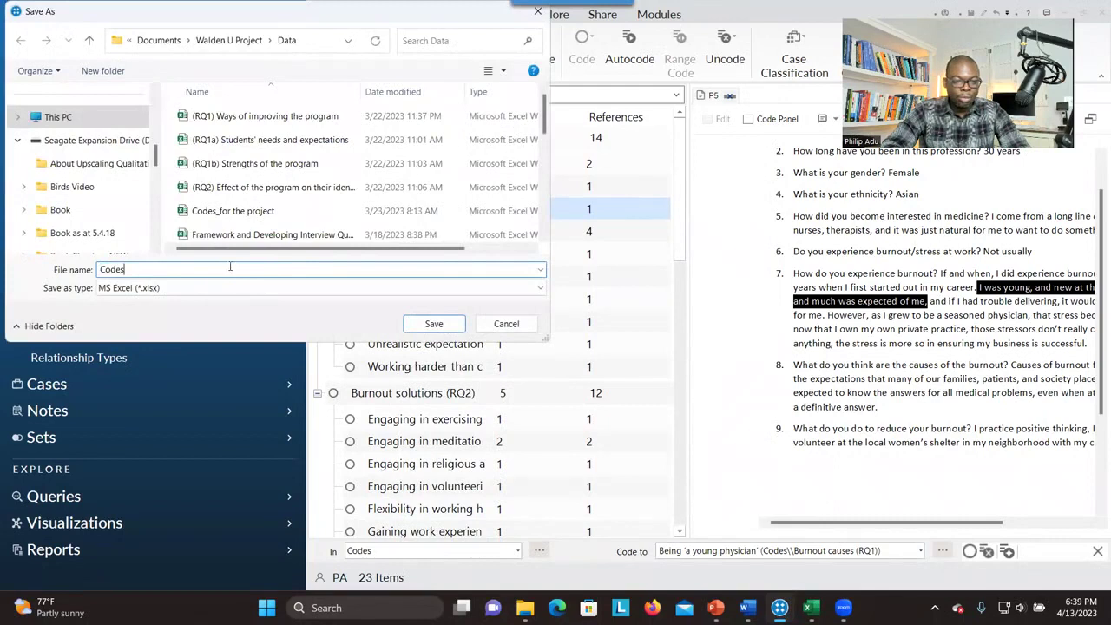
type("_")
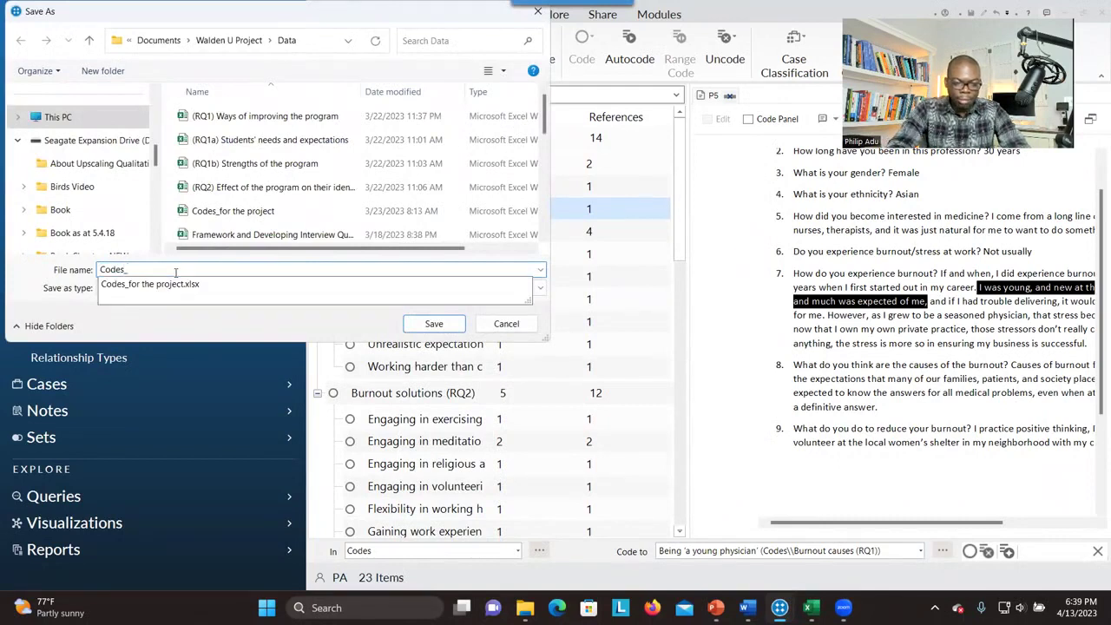
type("for p")
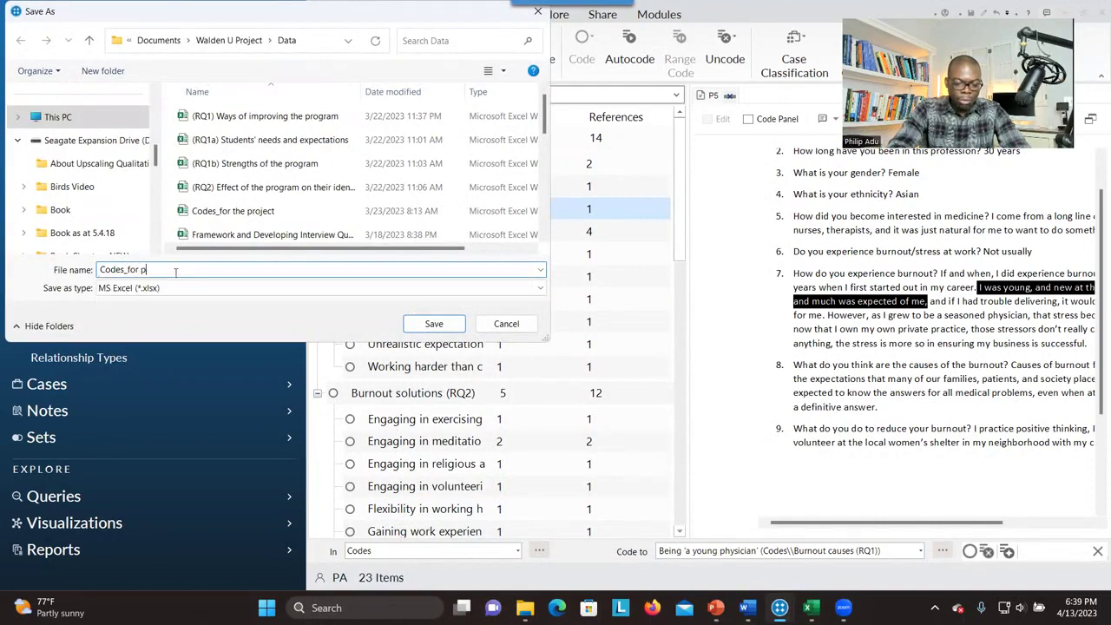
type("roject two")
left_click_drag(160, 154, 151, 105)
left_click(97, 140)
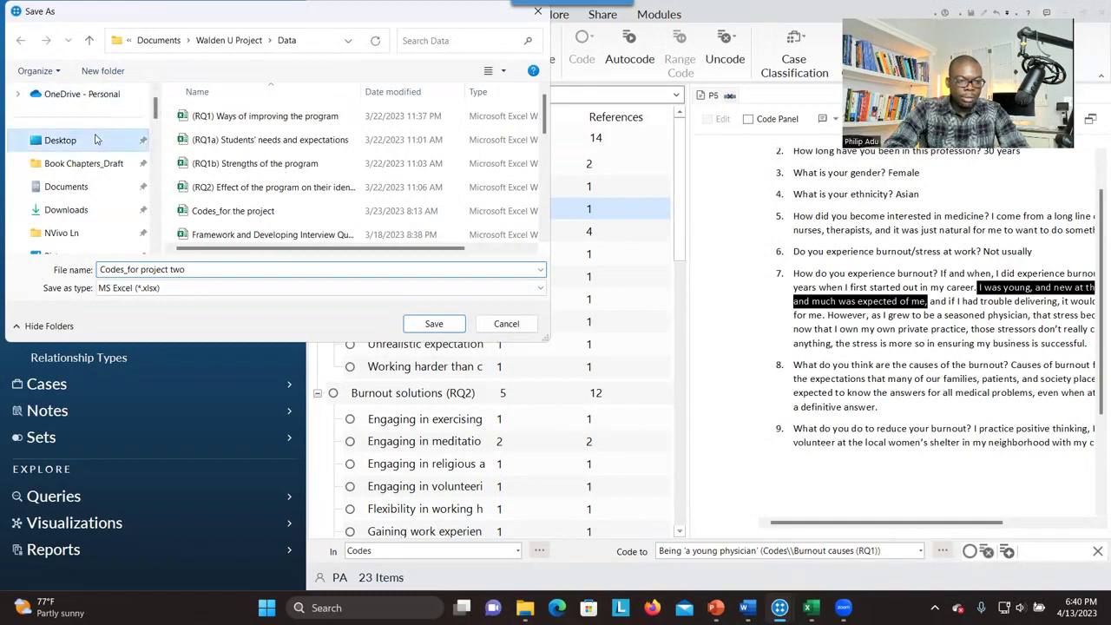
left_click(431, 321)
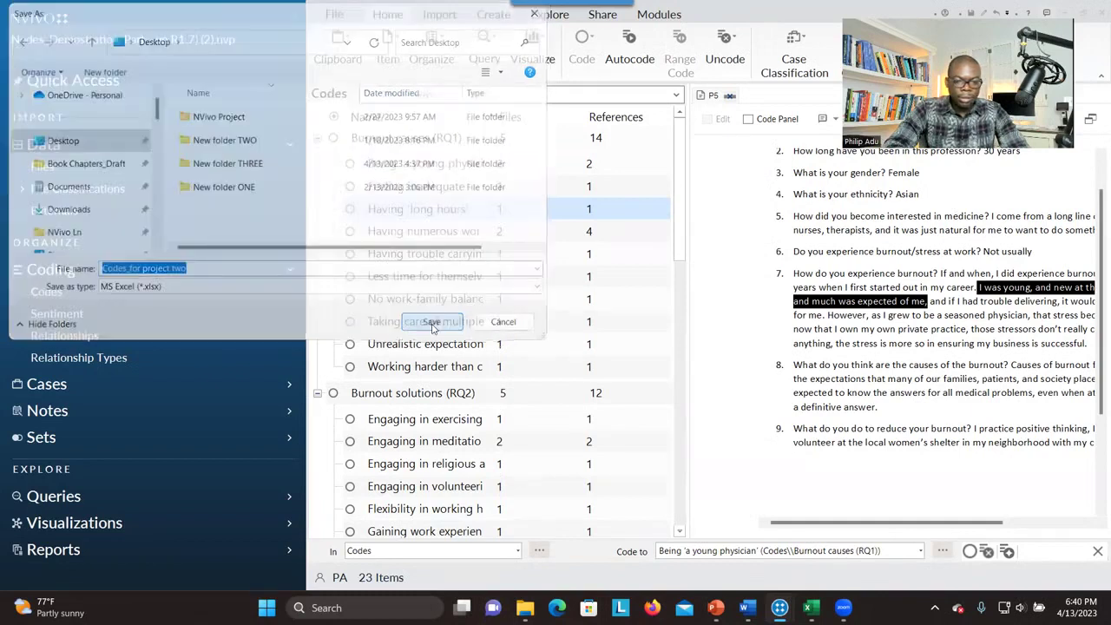
Open the exported workbook in Excel and expand the Burnout causes (RQ1) and Burnout solutions (RQ2) row groups
left_click(1063, 14)
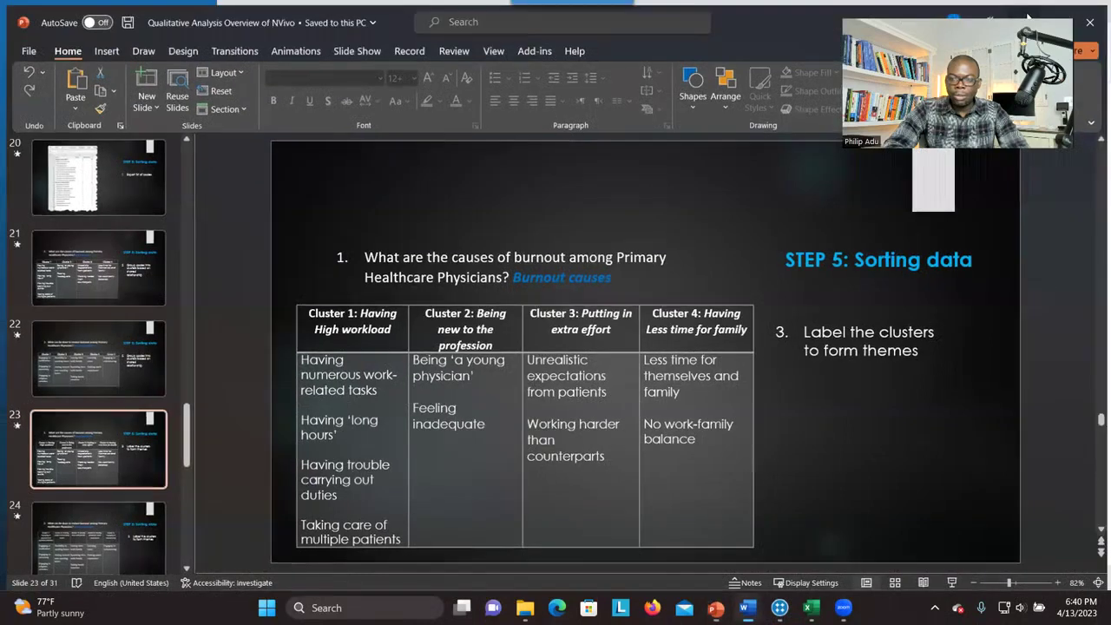
key("alt+Tab")
left_click(1066, 10)
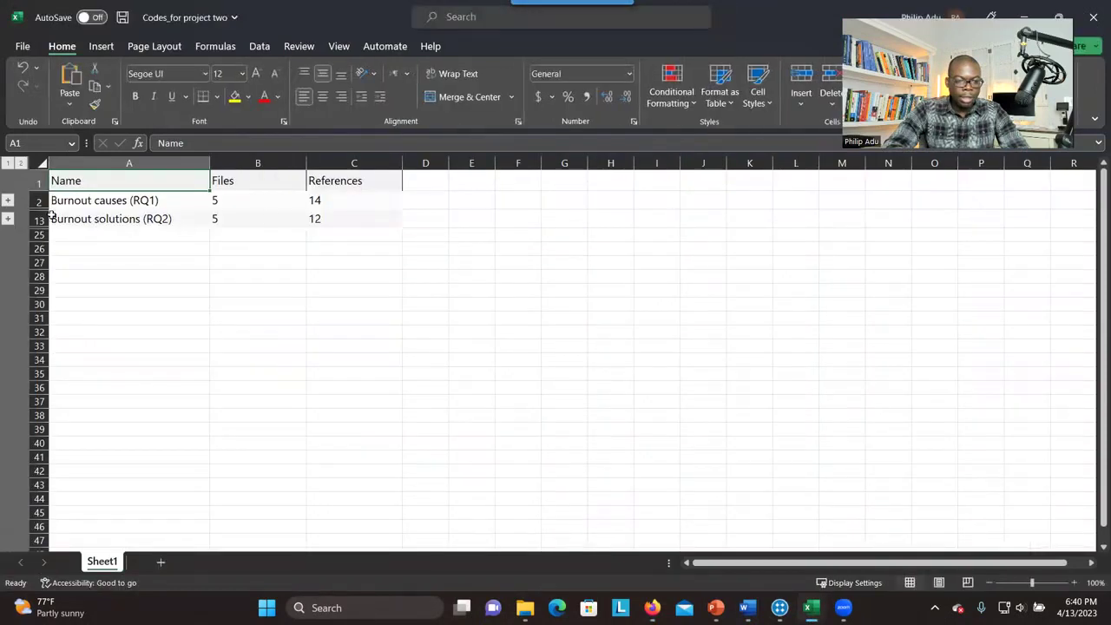
left_click(8, 201)
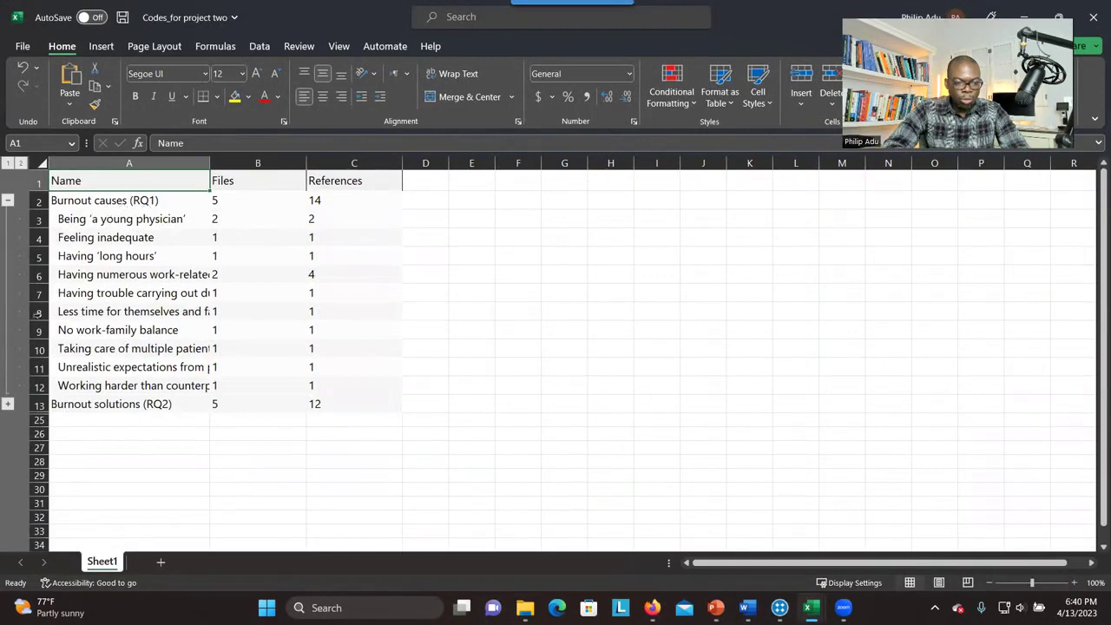
left_click(8, 406)
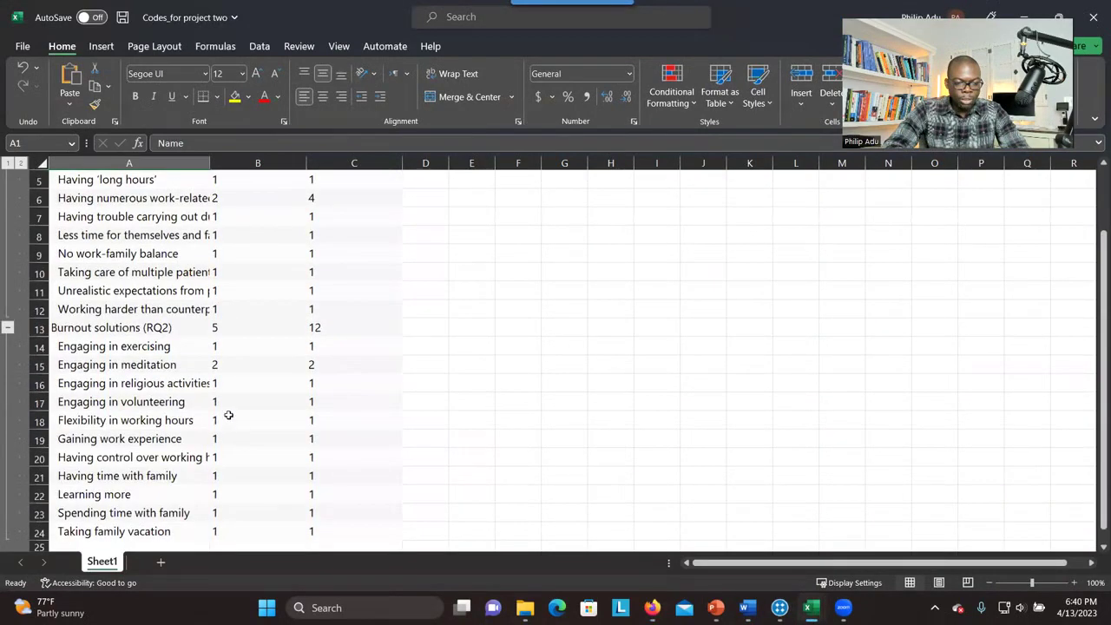
scroll(1074, 344, "up", 2)
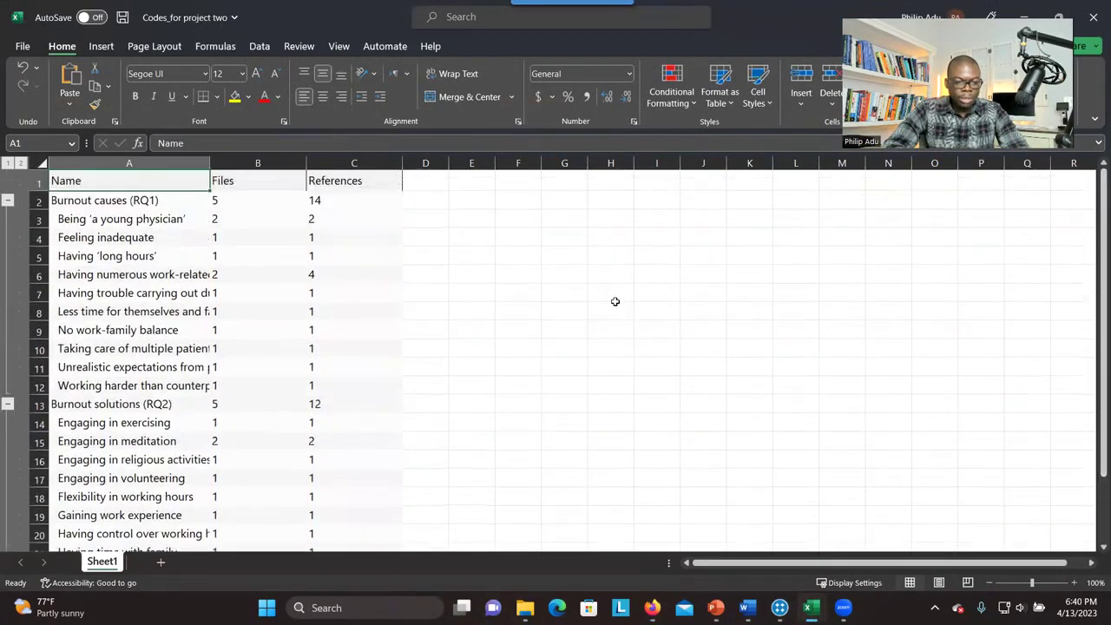
Widen column A to fit the full code names and widen the References column
left_click_drag(210, 164, 280, 164)
key("Right")
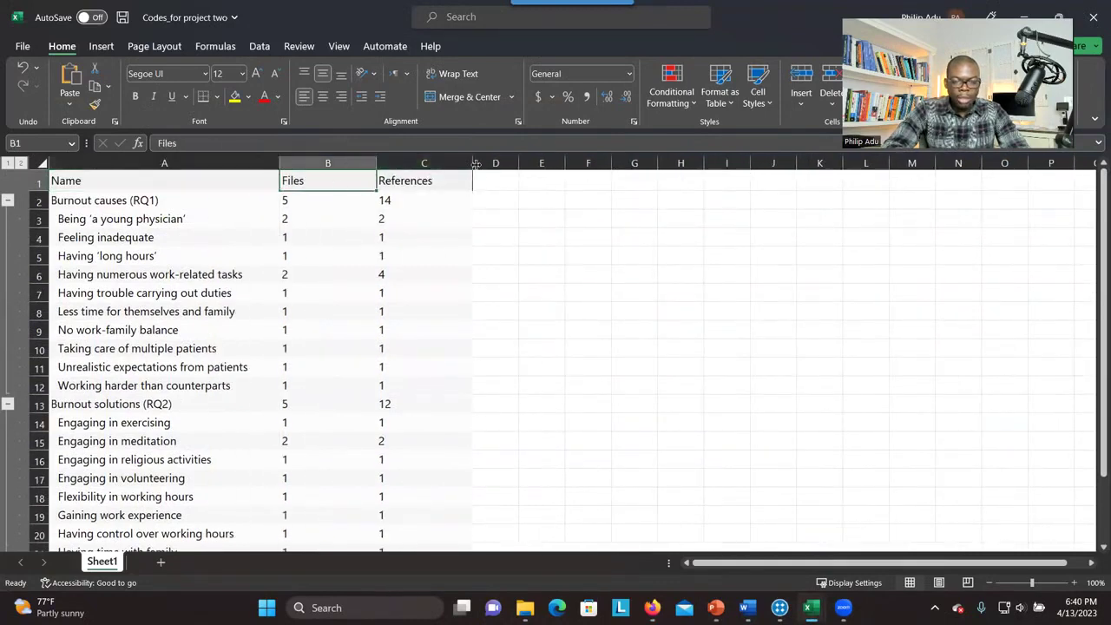
left_click_drag(475, 164, 509, 164)
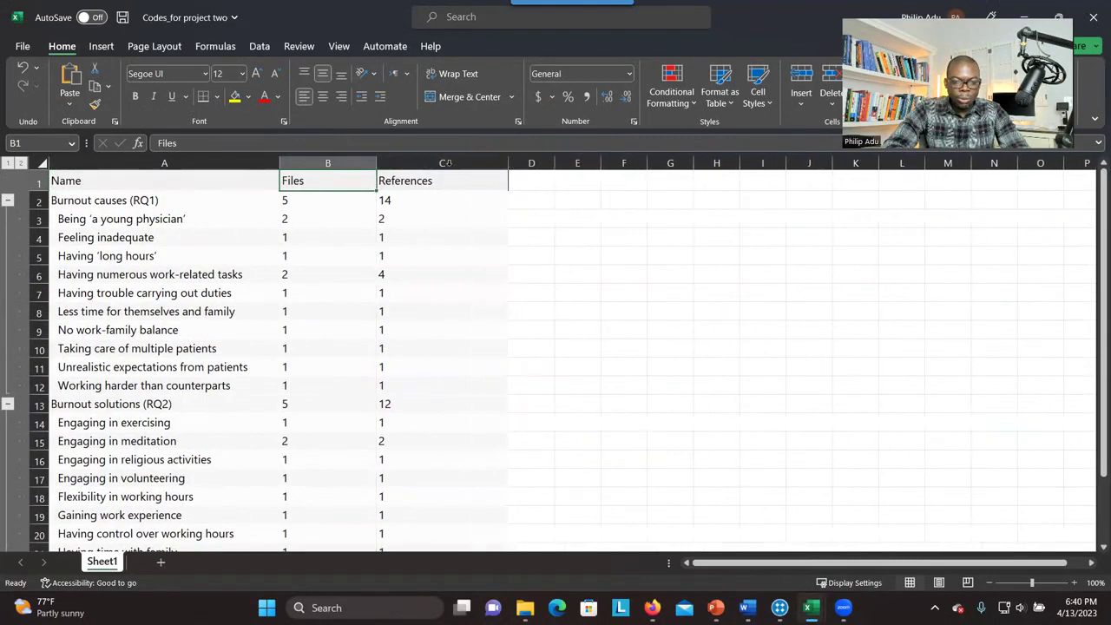
Change the header in B1 to "Files (Case count)"
double_click(317, 183)
type("(C")
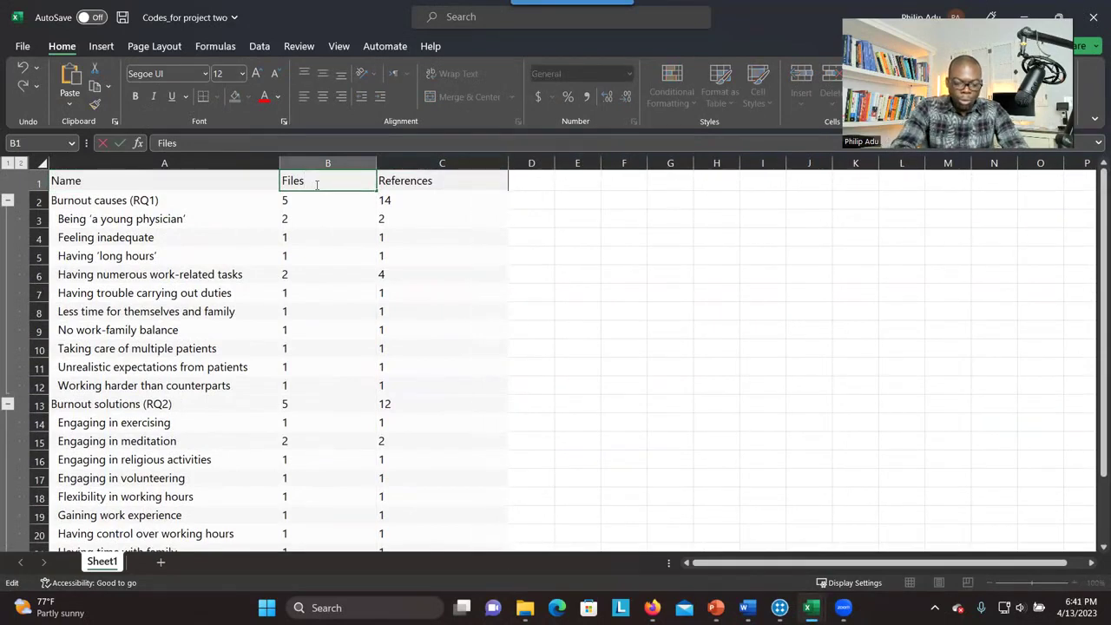
type("ase count)")
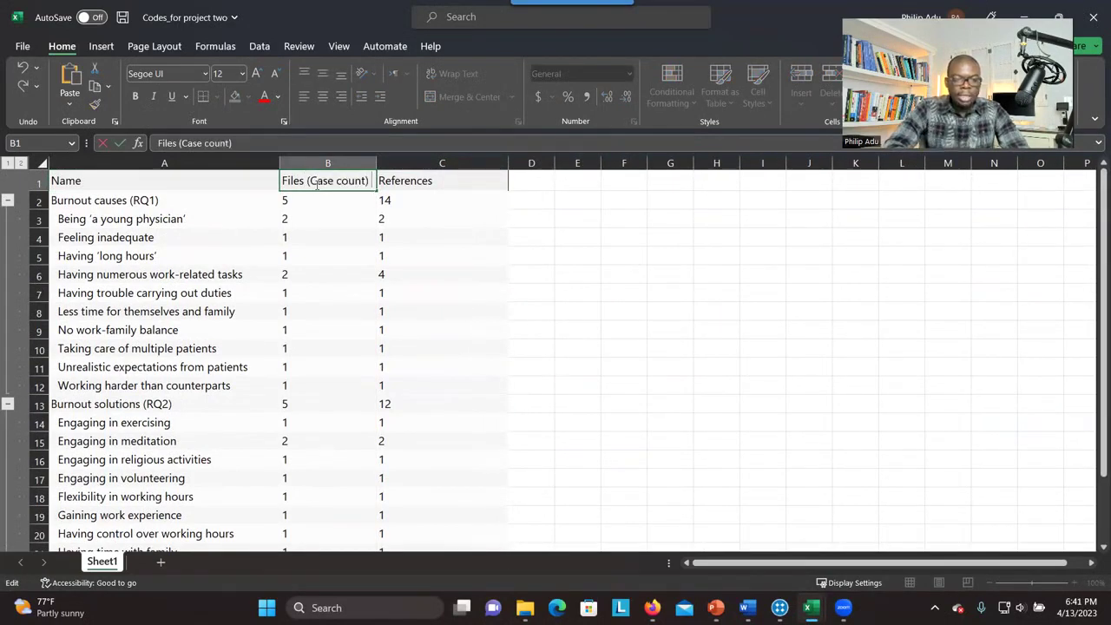
left_click(295, 217)
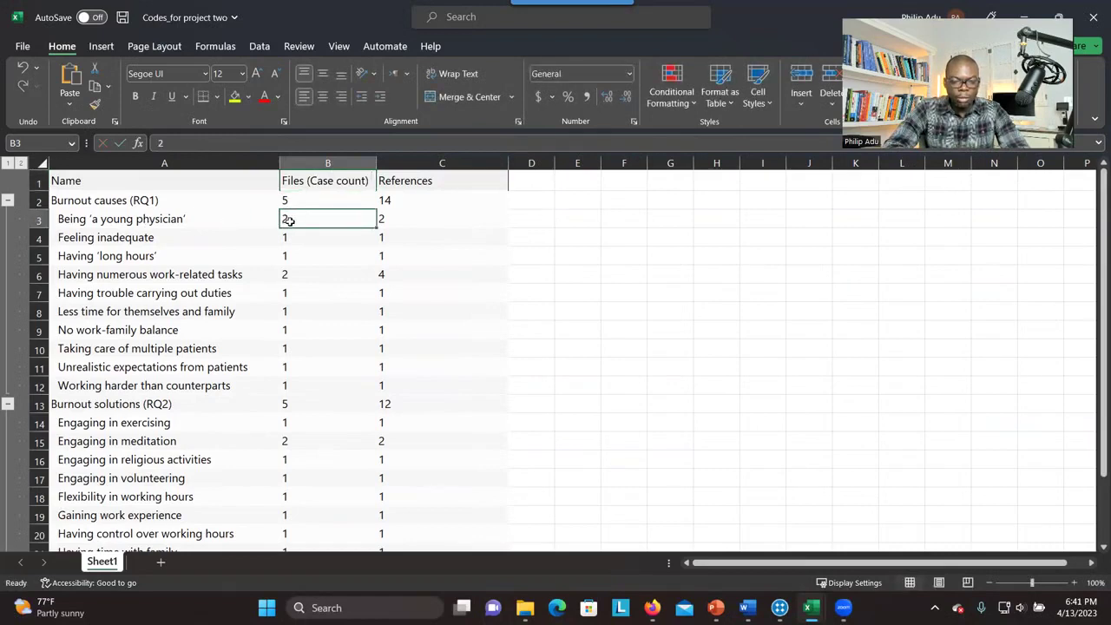
left_click(130, 223)
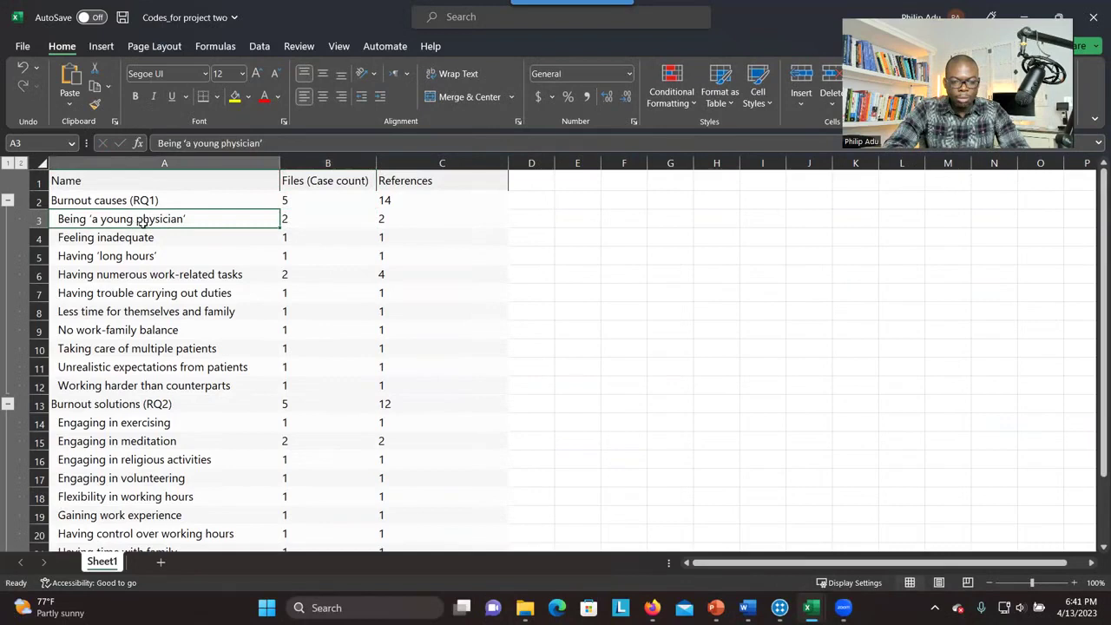
Change the header in C1 to "References (Code count)"
left_click(418, 184)
double_click(441, 182)
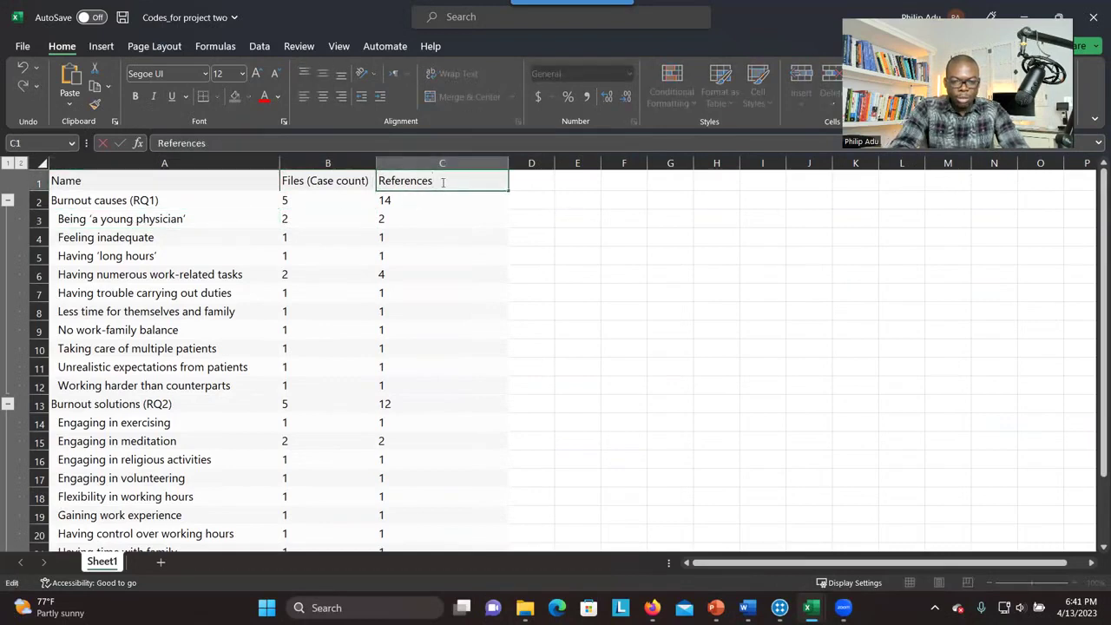
type("(Code ")
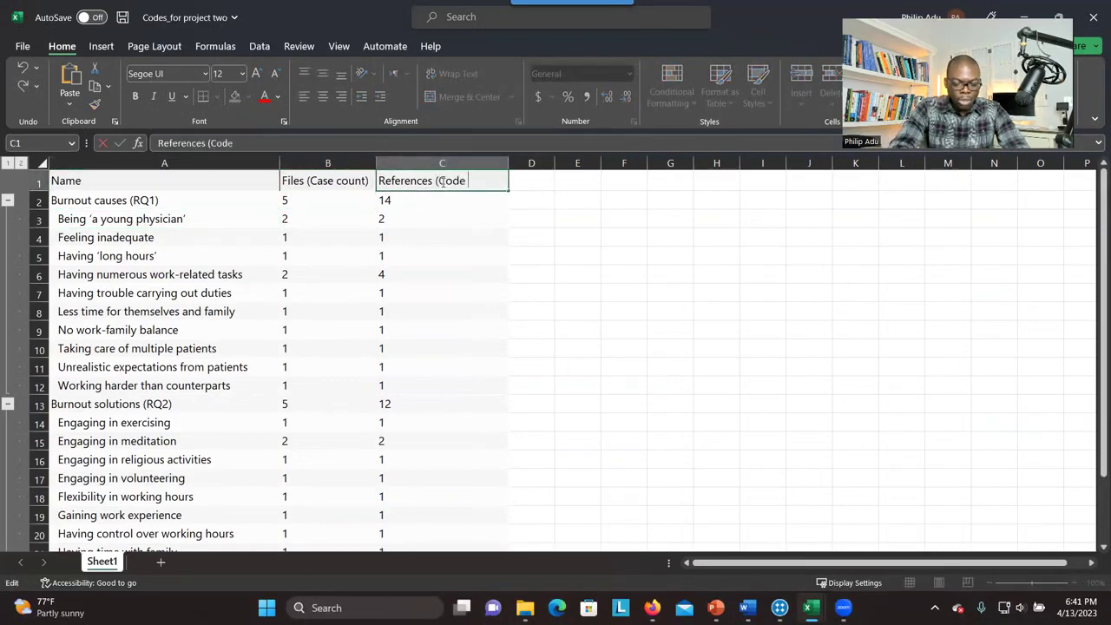
type("count)")
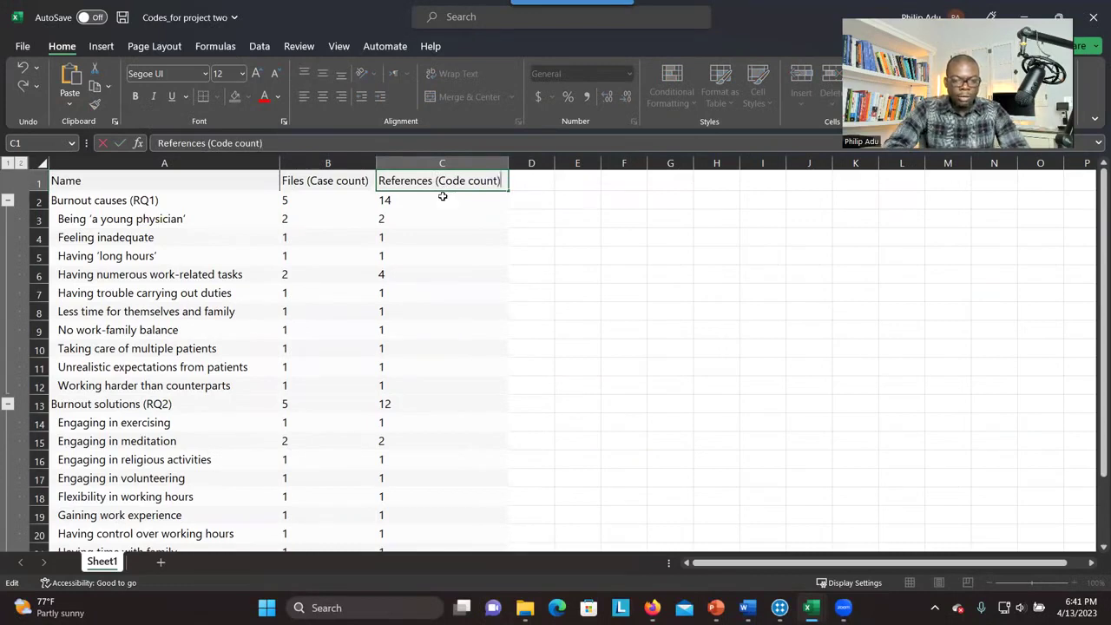
left_click(448, 227)
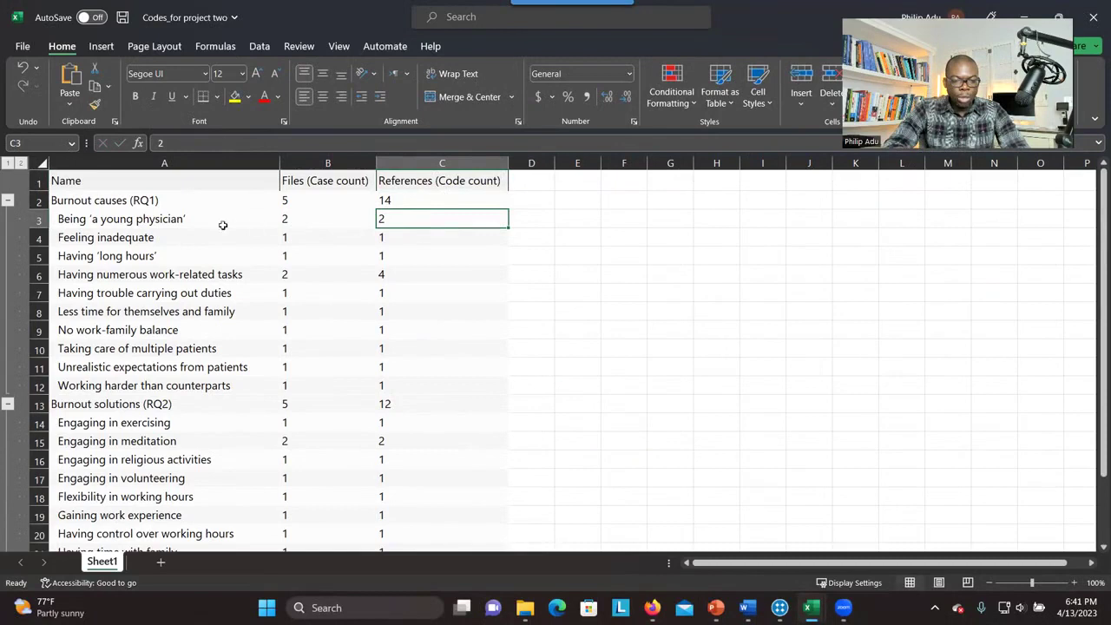
Examine the case and code counts for the young physician, feeling inadequate and numerous work-related tasks codes
left_click(175, 224)
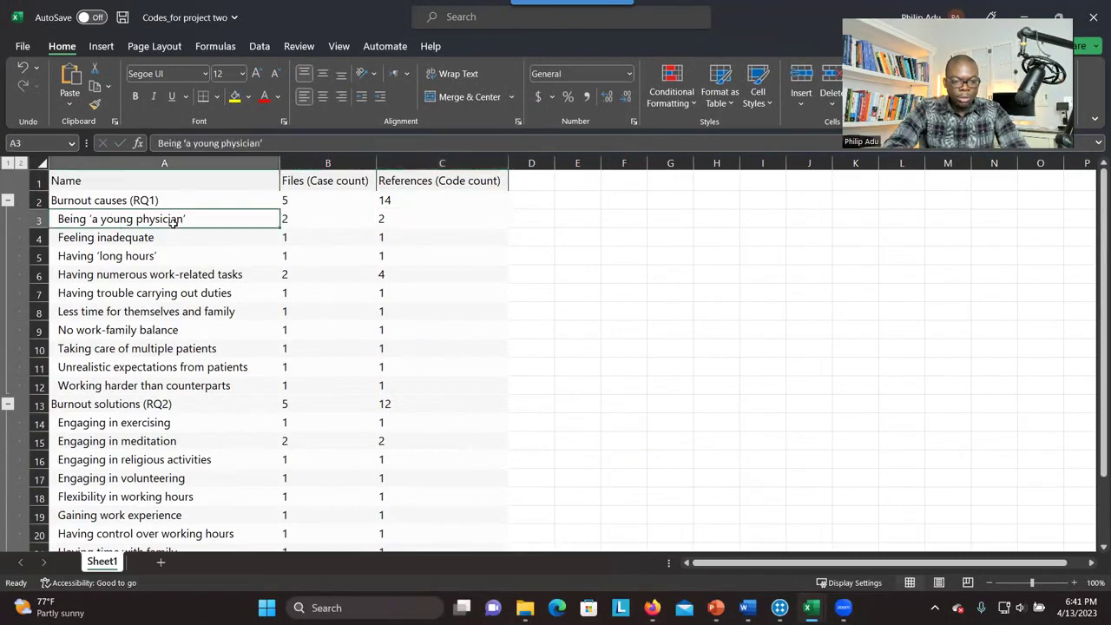
left_click(372, 243)
left_click(156, 243)
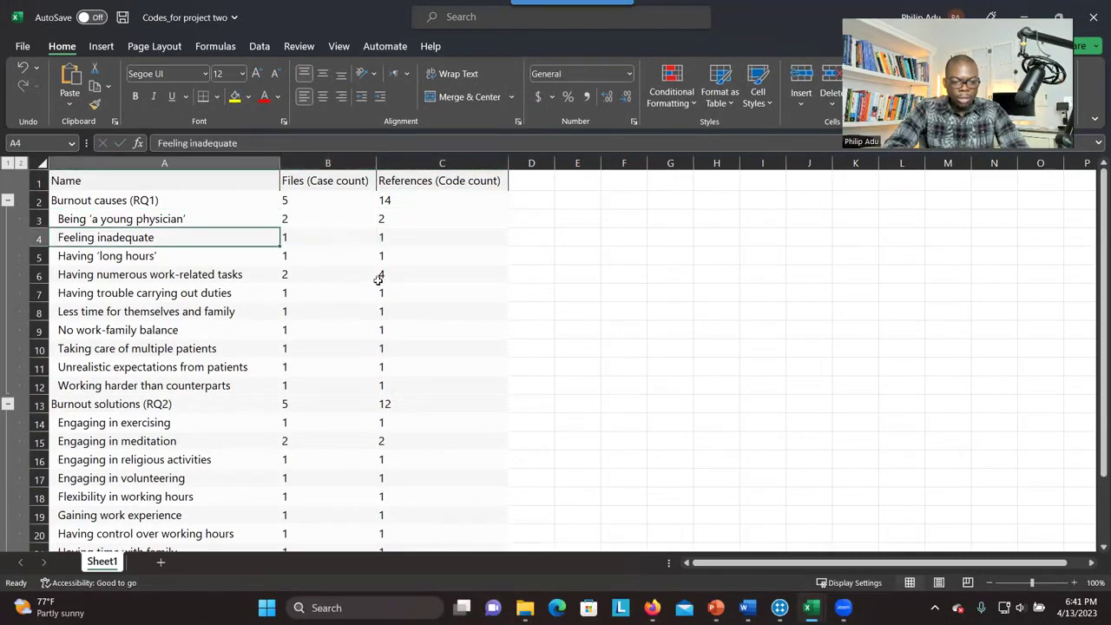
left_click(380, 279)
left_click(295, 281)
left_click(189, 281)
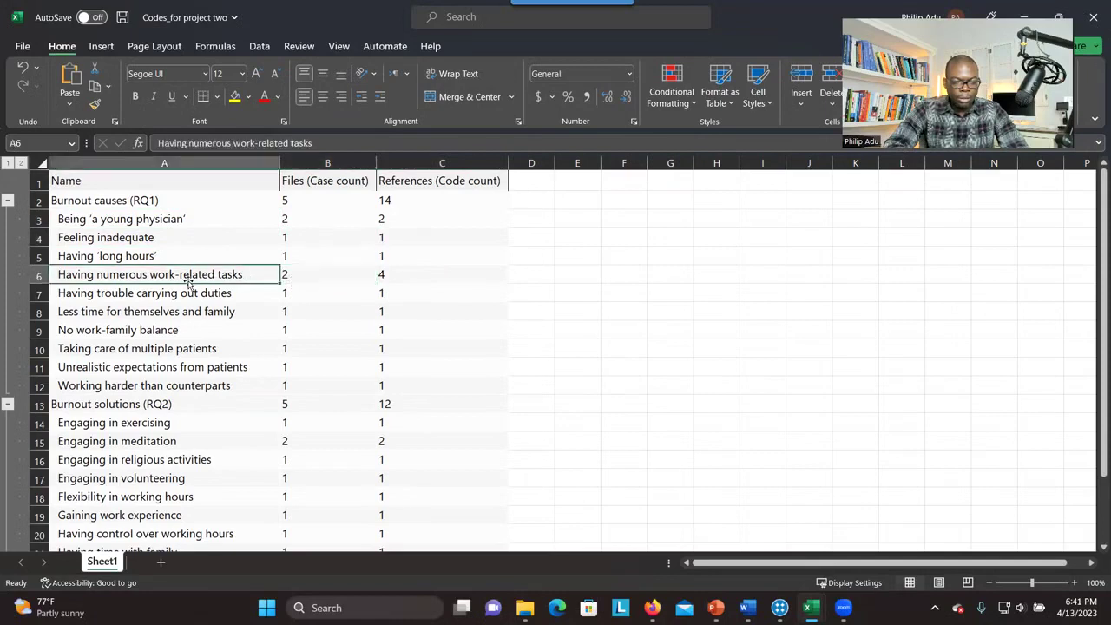
left_click(383, 272)
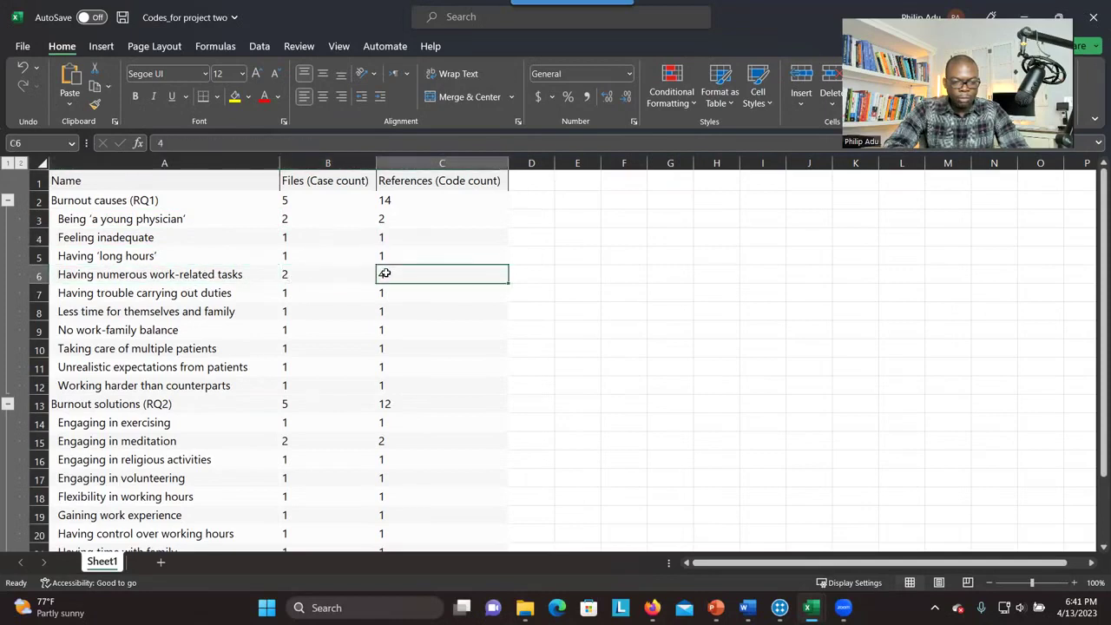
left_click(193, 276)
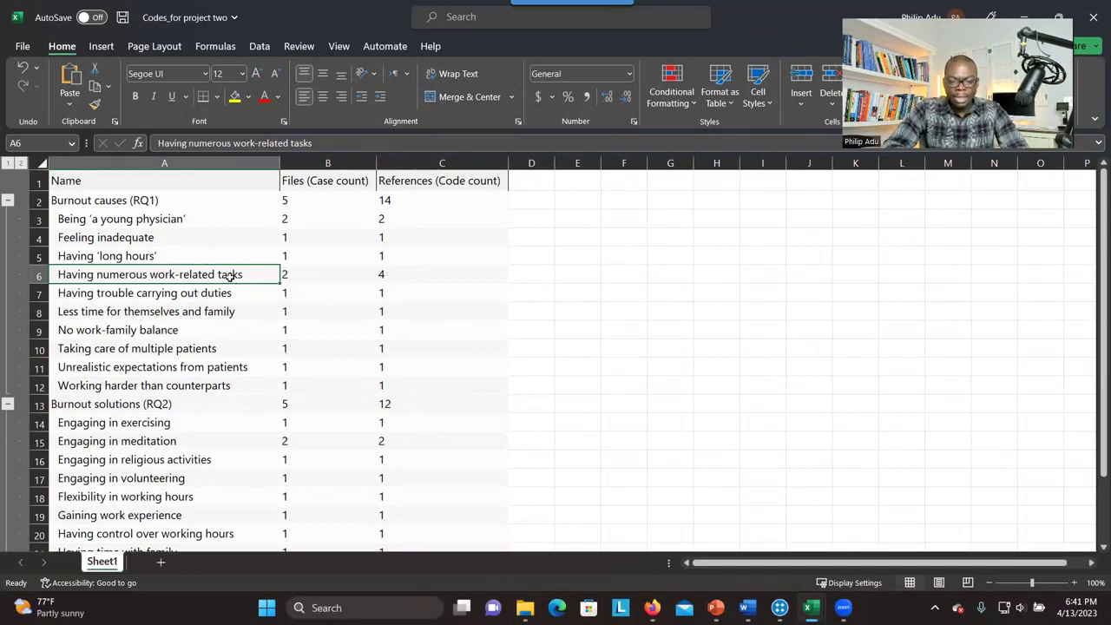
Compare the case count with the code count of the "Having numerous work-related tasks" code
left_click(379, 276)
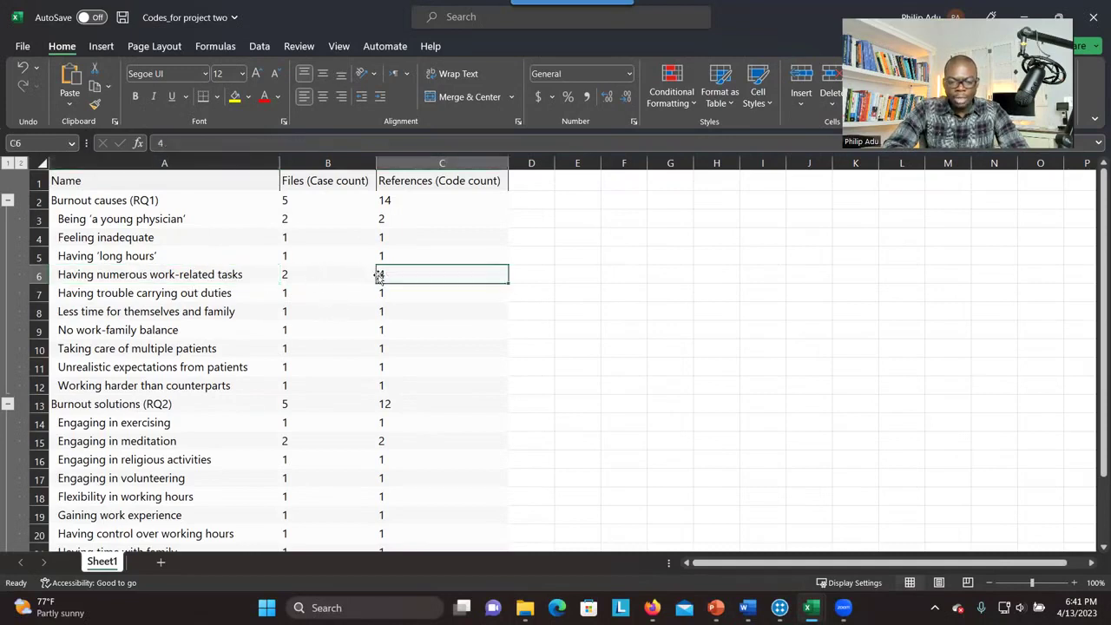
left_click(186, 280)
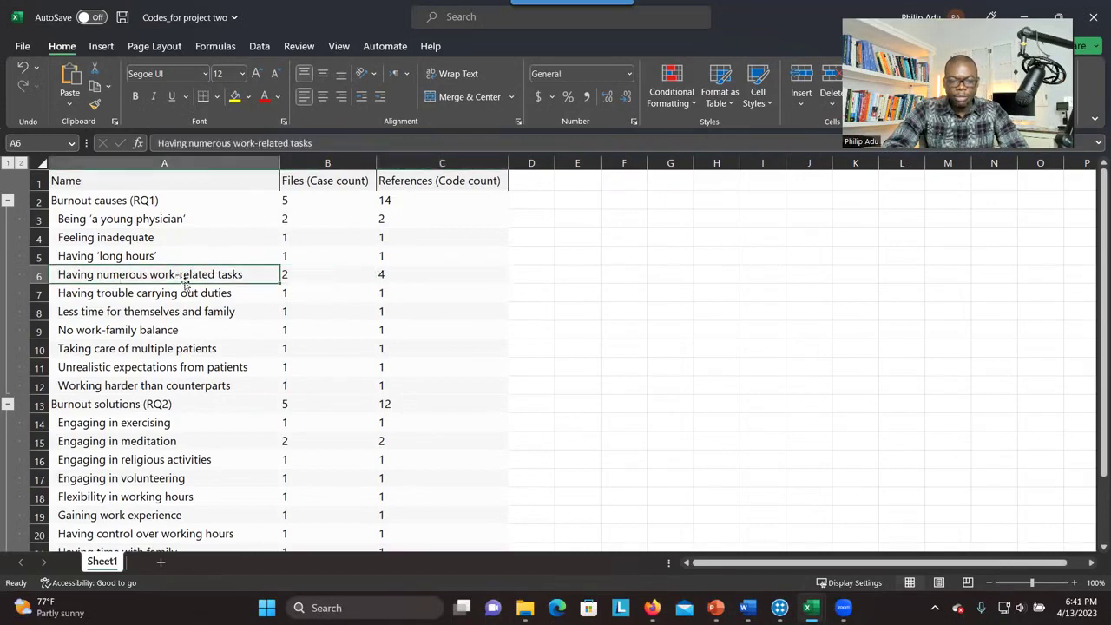
left_click(304, 273)
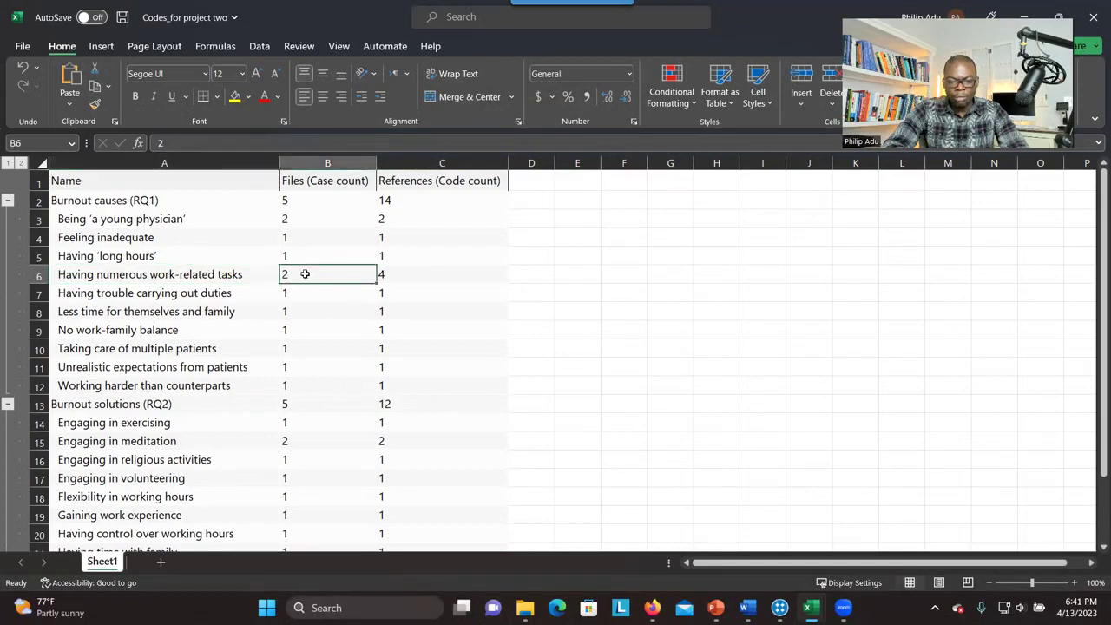
left_click(217, 277)
left_click(386, 278)
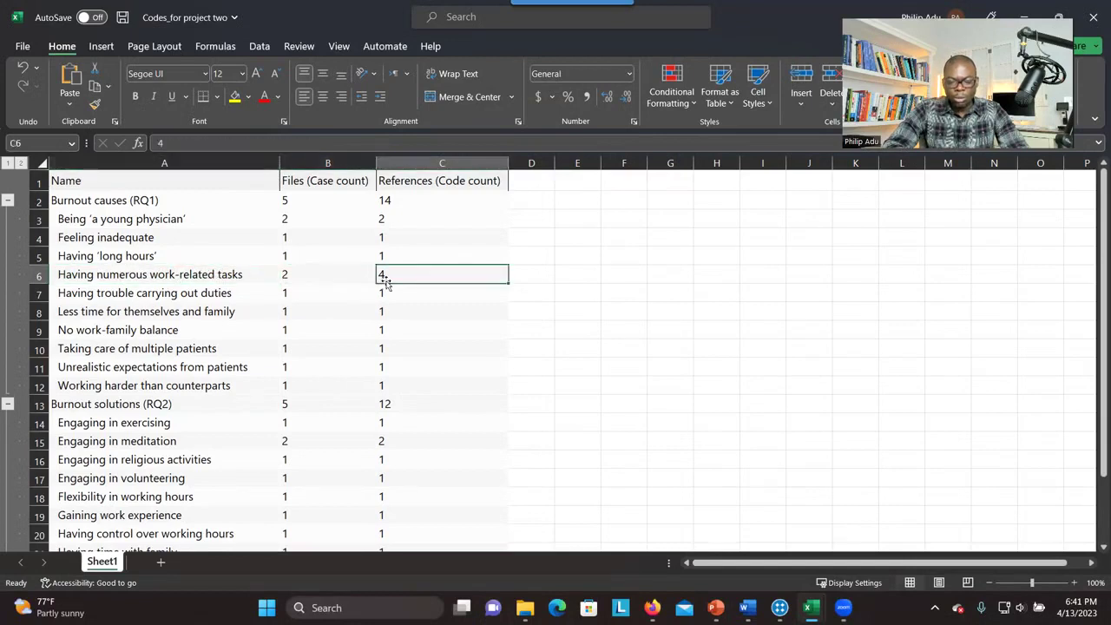
left_click(224, 270)
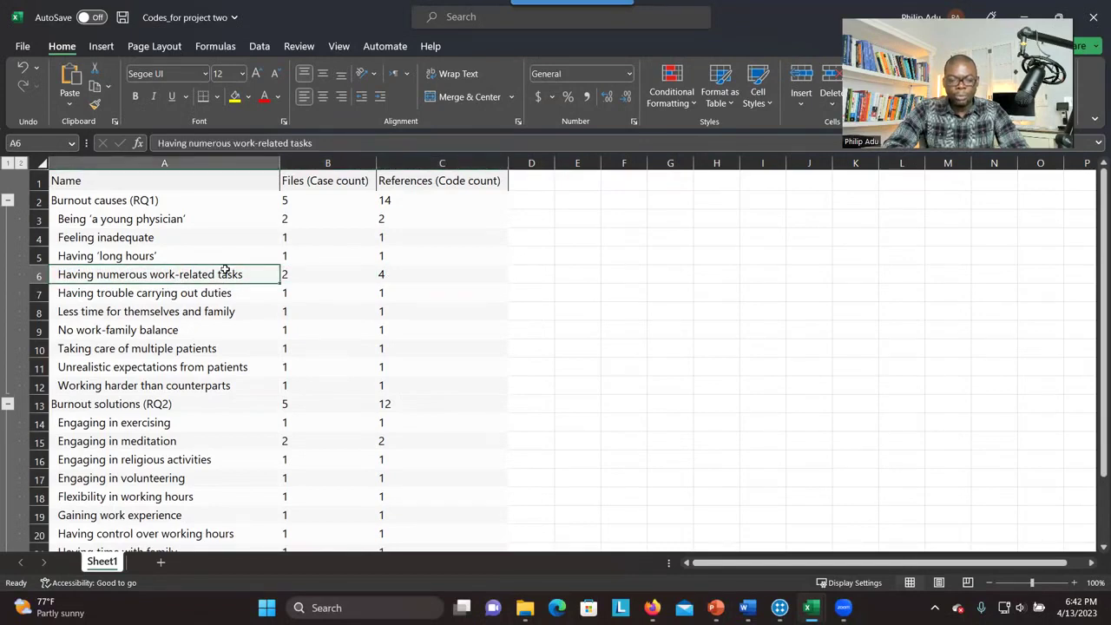
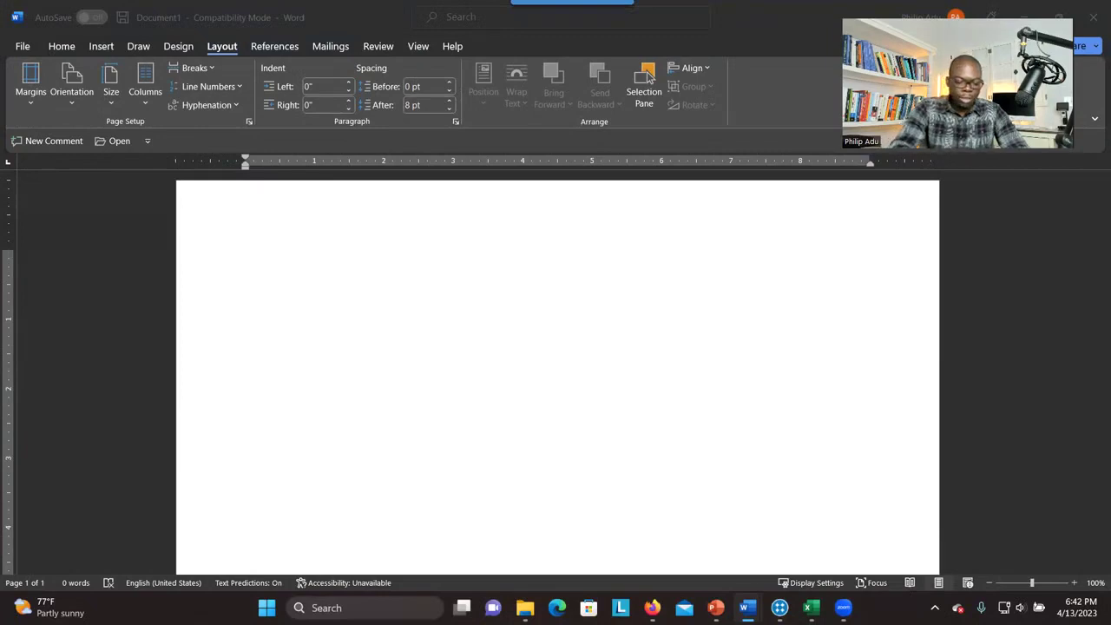
In Word, add the numbered question "What are the causes of burnout among Primary Healthcare Physicians? Burnout causes" and insert a four-column, two-row table below it
left_click(348, 264)
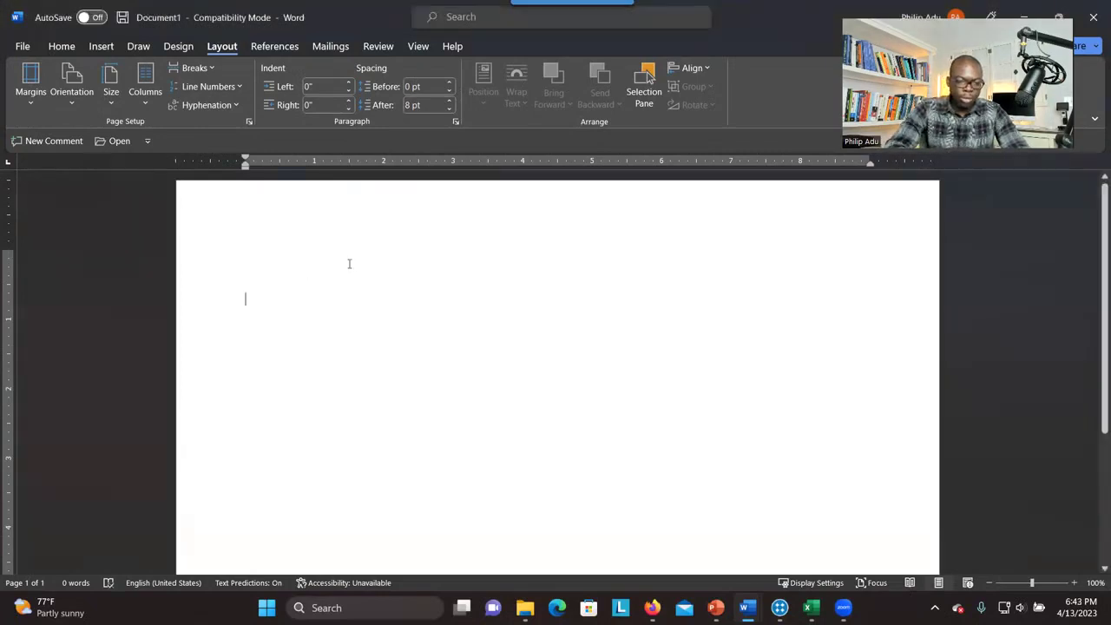
type("What are the causes of burnout among Primary Healthcare Physicians? Burnout causes")
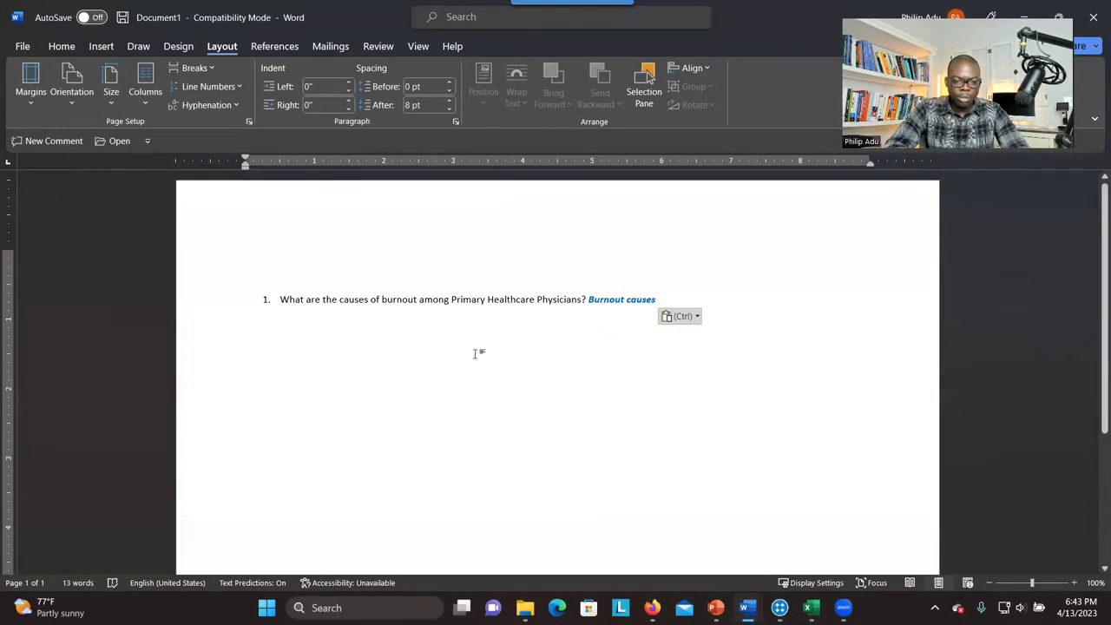
left_click(101, 46)
left_click(115, 87)
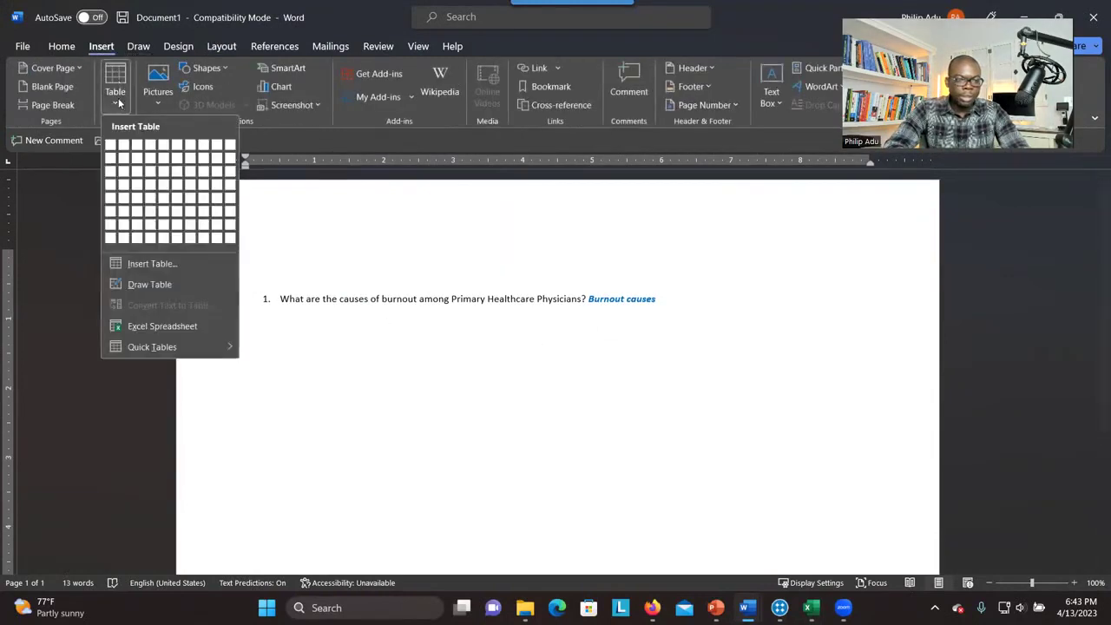
left_click(151, 157)
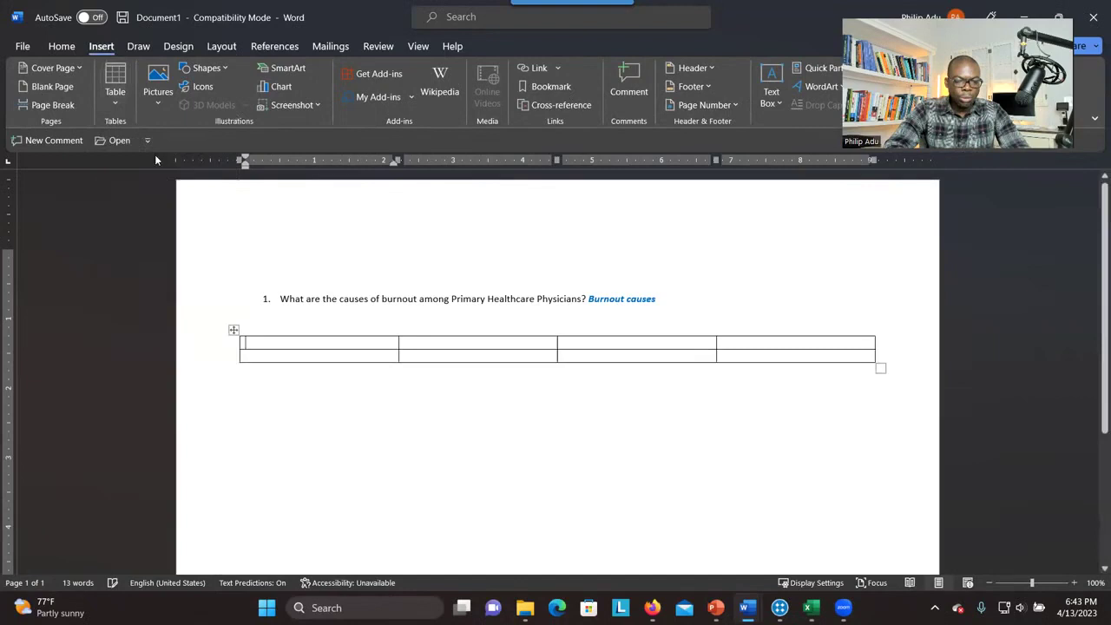
Fill the table's header row with Cluster 1, Cluster 2, Cluster 3 and Cluster 4
type("Cluste")
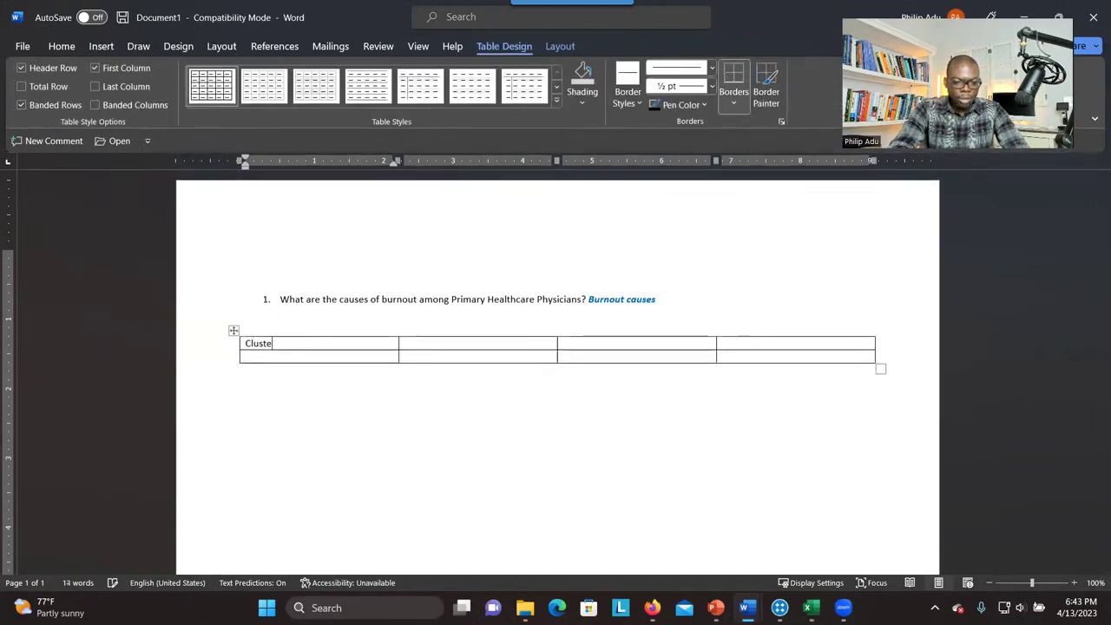
type("r 1")
key("Tab")
type("Cluster 2")
key("Tab")
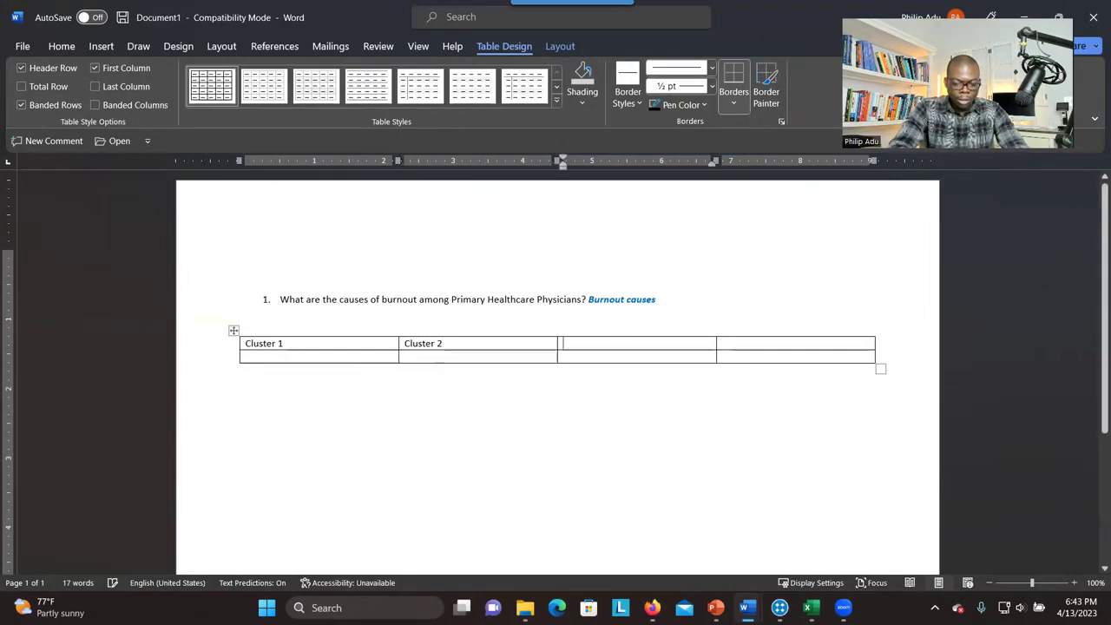
type("Cluster 3")
key("Tab")
type("Cluster 4")
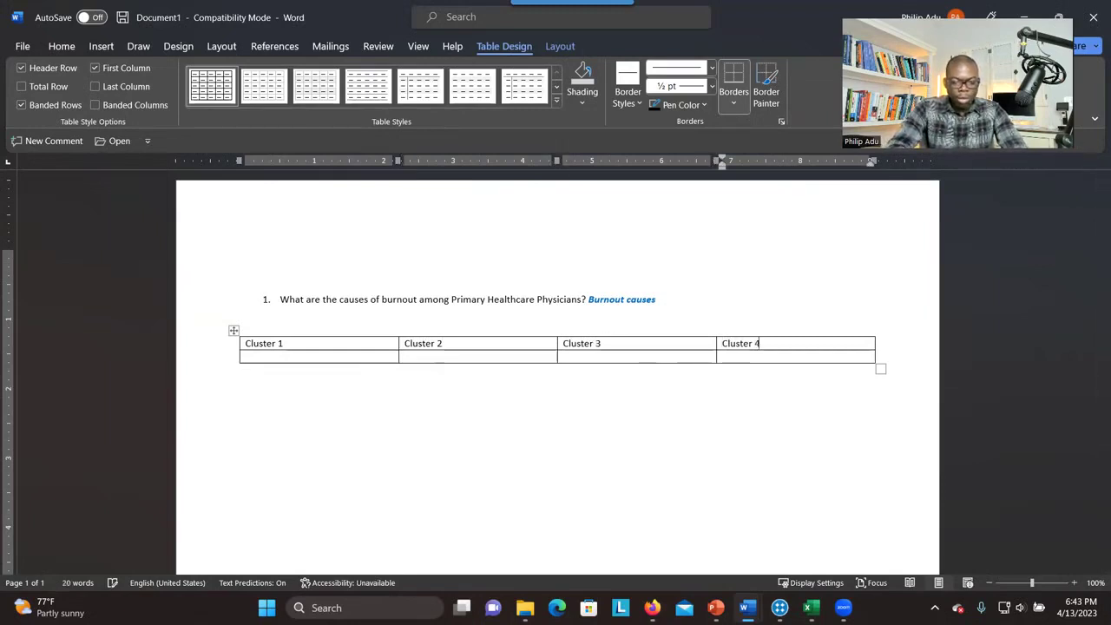
Narrow the Cluster 4 column slightly and insert a fifth column to the right of it
left_click_drag(873, 350, 856, 350)
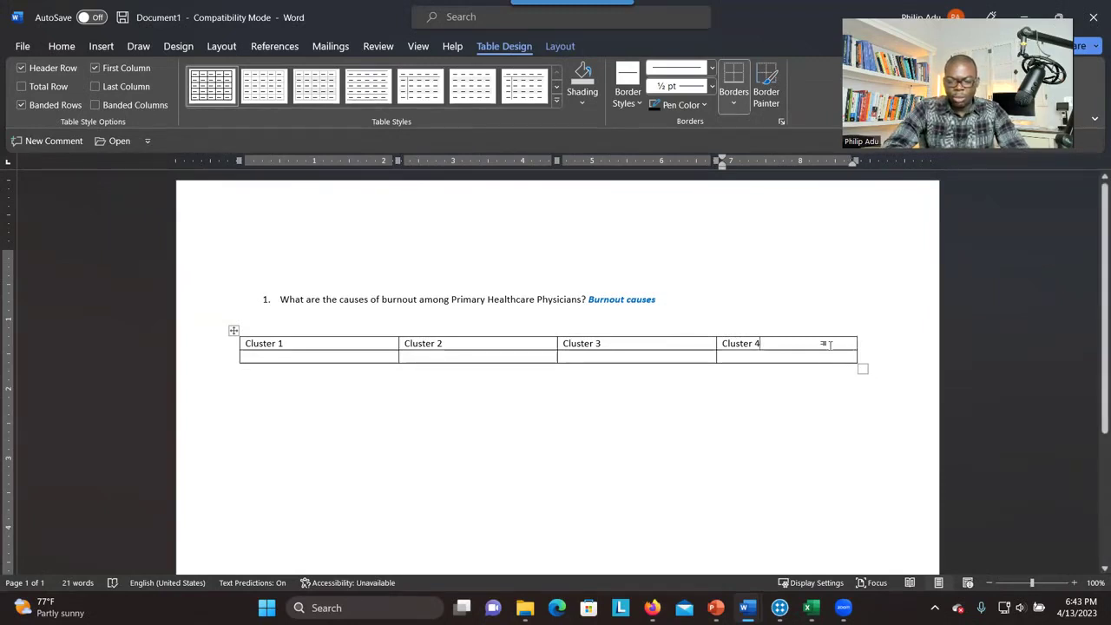
right_click(829, 345)
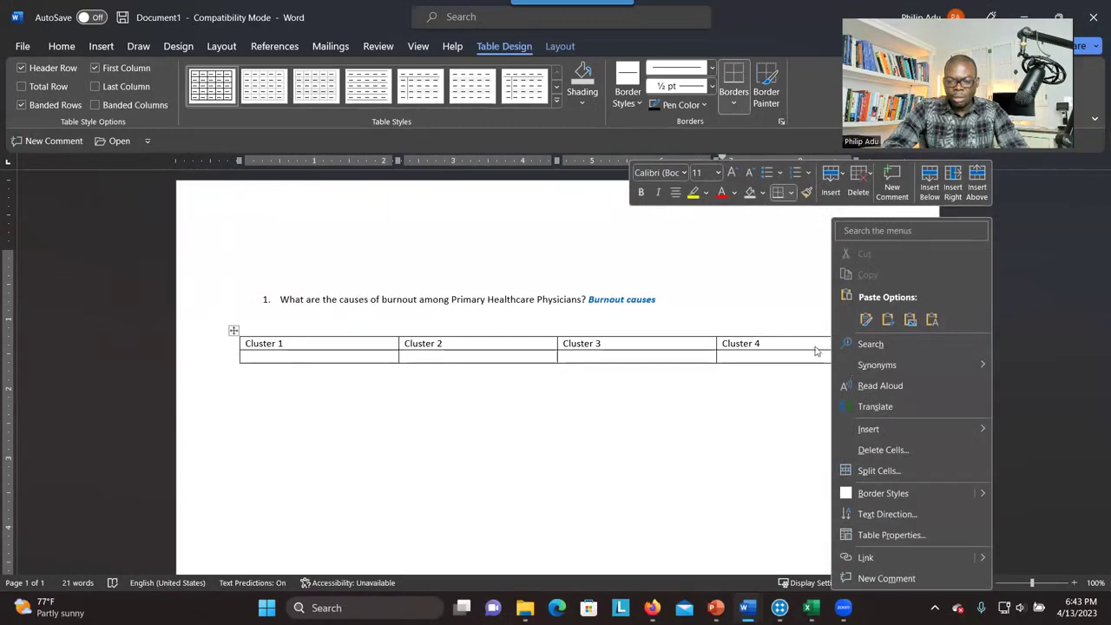
mouse_move(867, 429)
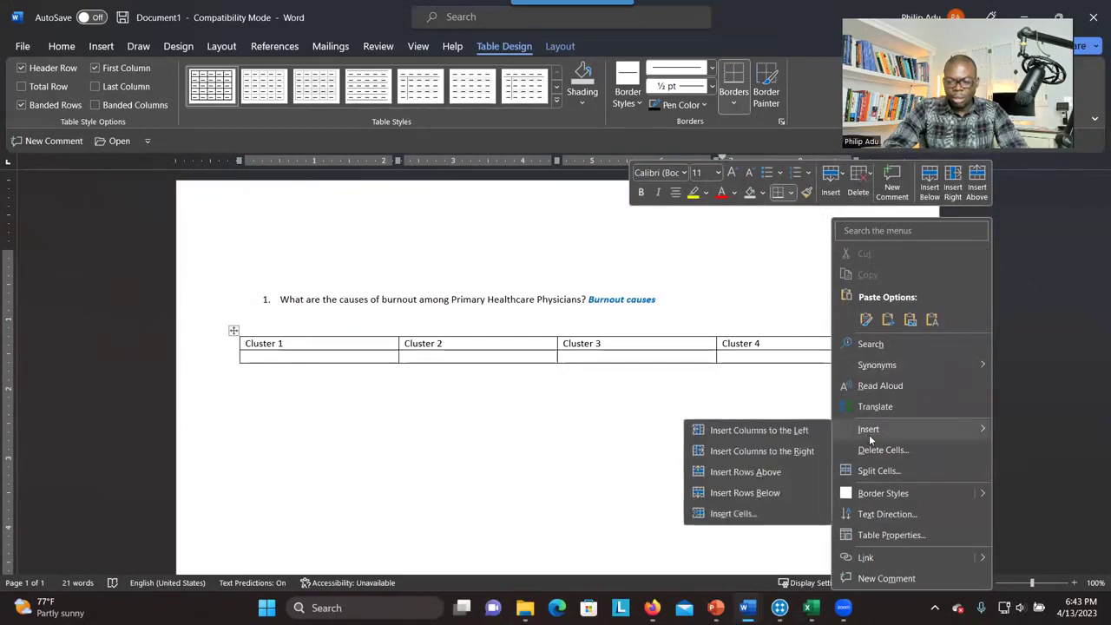
left_click(793, 450)
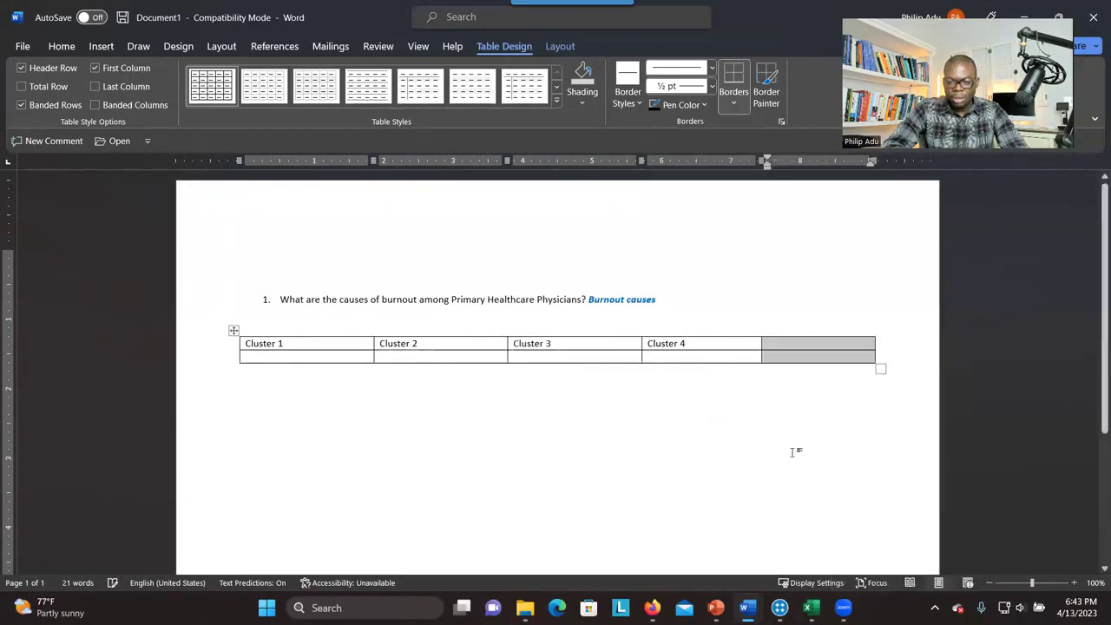
Make the table's second row much taller by adding blank lines in the cell under Cluster 1
left_click(334, 349)
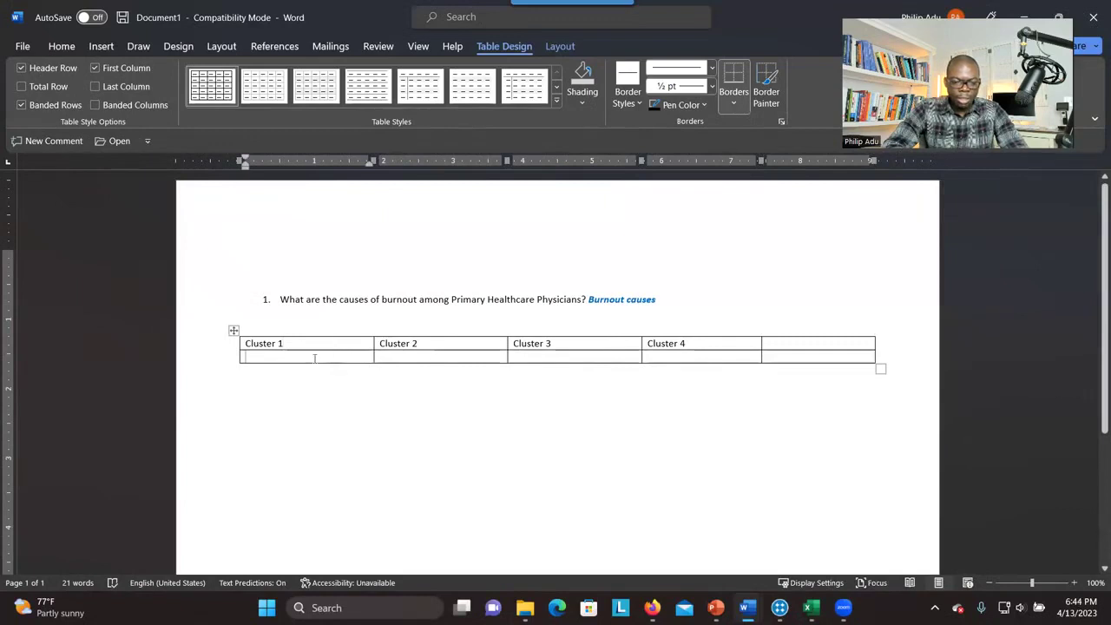
key("Return")
key("Return")
key("Return")
key("Return")
key("Return")
key("Return")
key("Return")
key("Return")
key("Return")
key("Return")
key("Return")
key("Return")
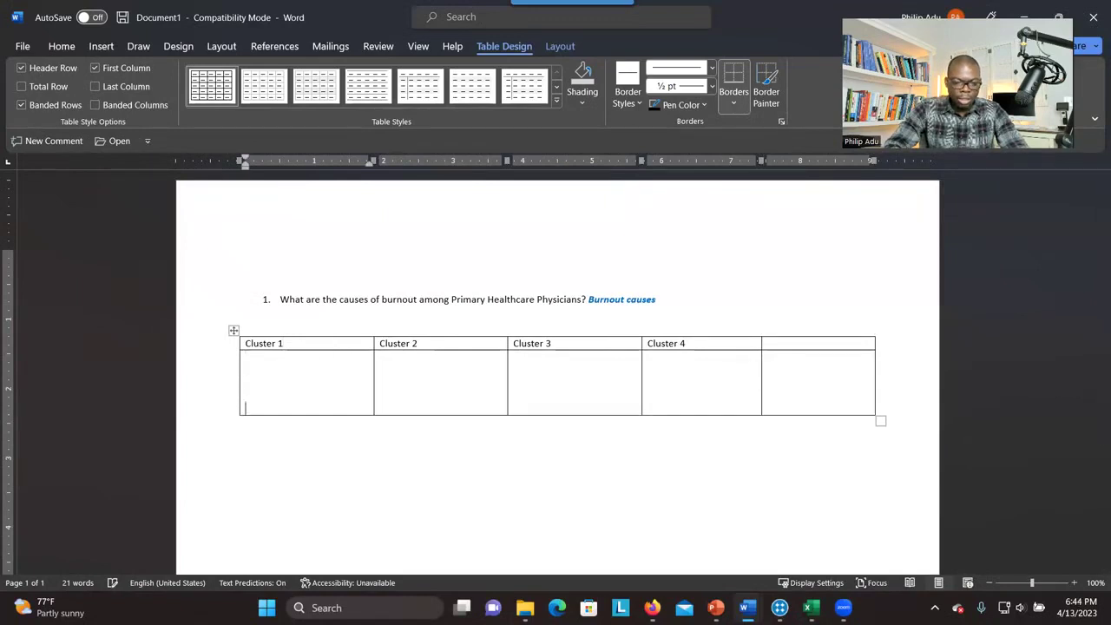
key("Return")
key("Return")
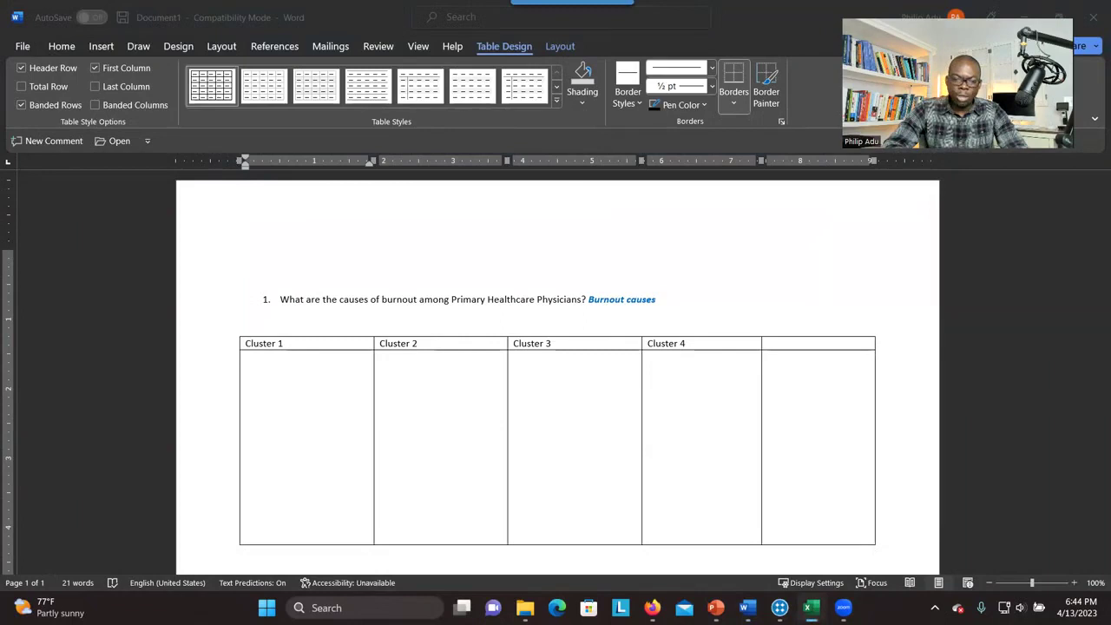
Copy the code name "Having numerous work-related tasks" from the Excel code list and paste it as a bullet under Cluster 1 in Word
left_click(512, 195)
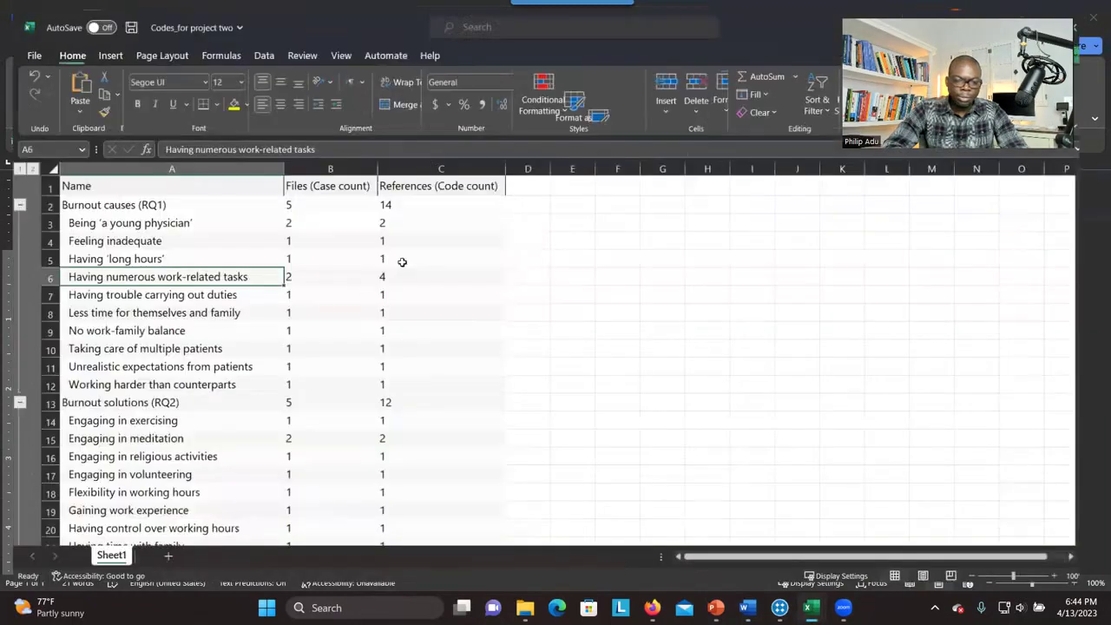
double_click(256, 275)
left_click_drag(257, 276, 52, 280)
key("ctrl+c")
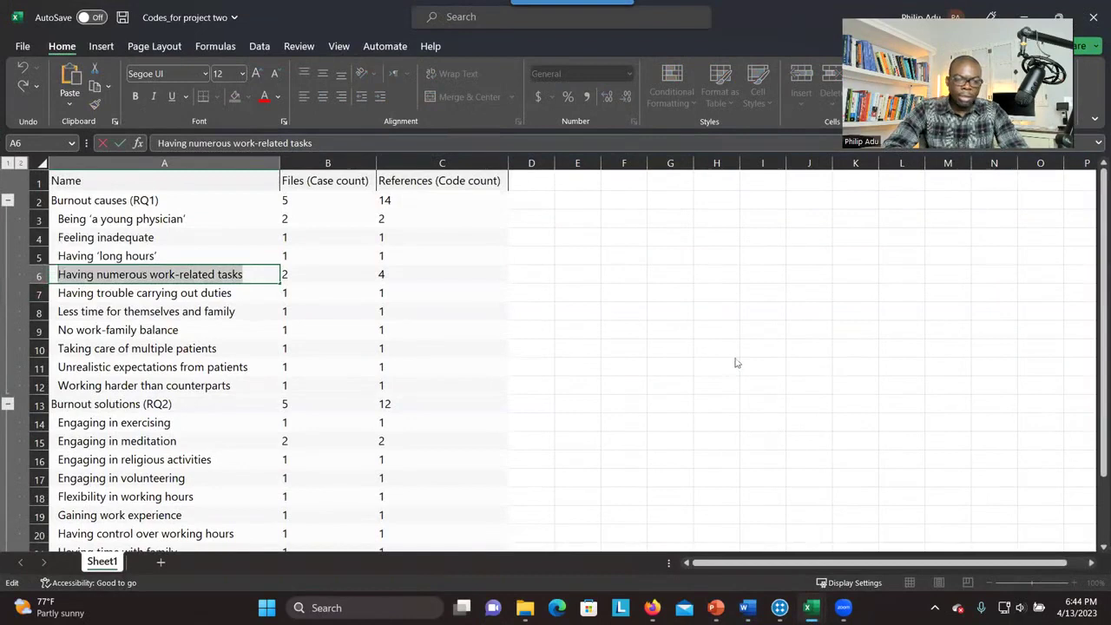
key("super+Down")
key("super+Down")
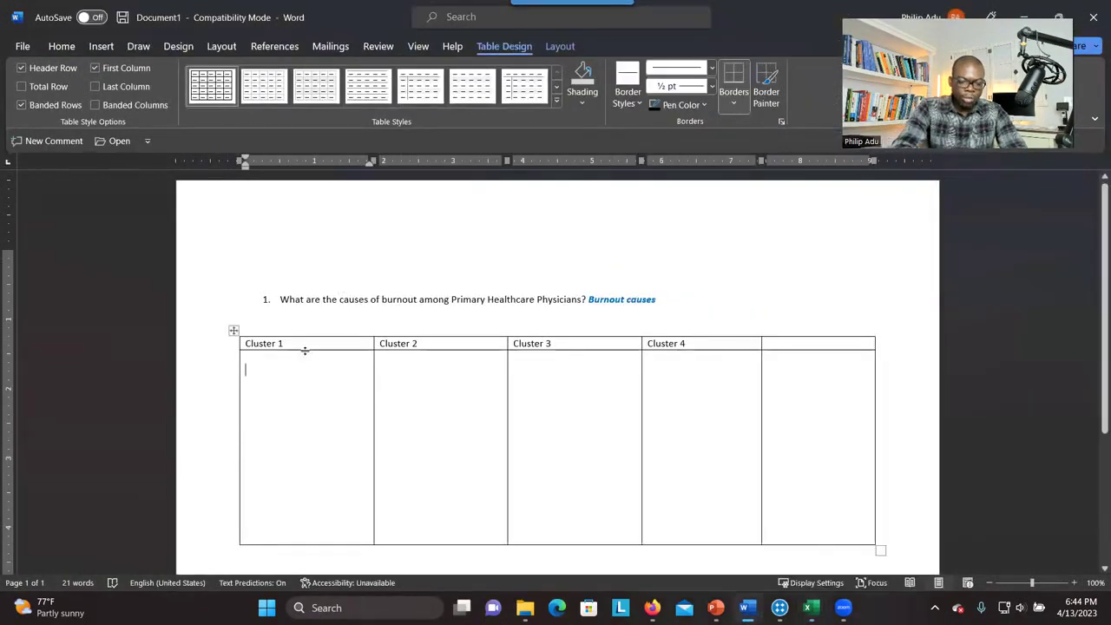
key("ctrl+v")
key("ctrl+shift+l")
Return to the Codes_for project two workbook in Excel and highlight the "Having numerous work-related tasks" cell in yellow
mouse_move(810, 607)
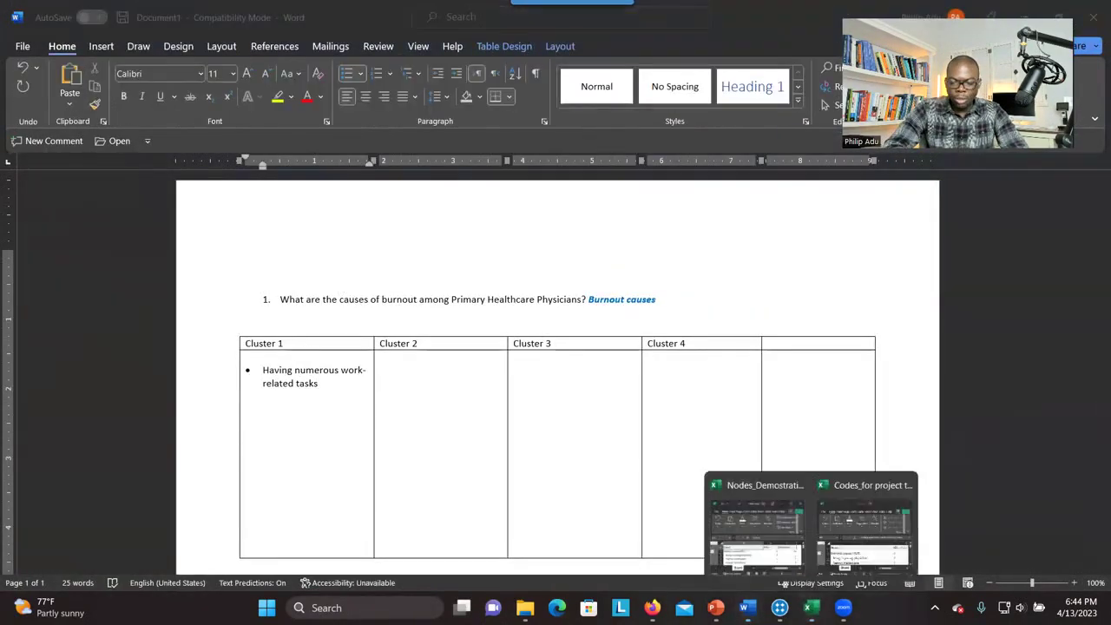
left_click(779, 548)
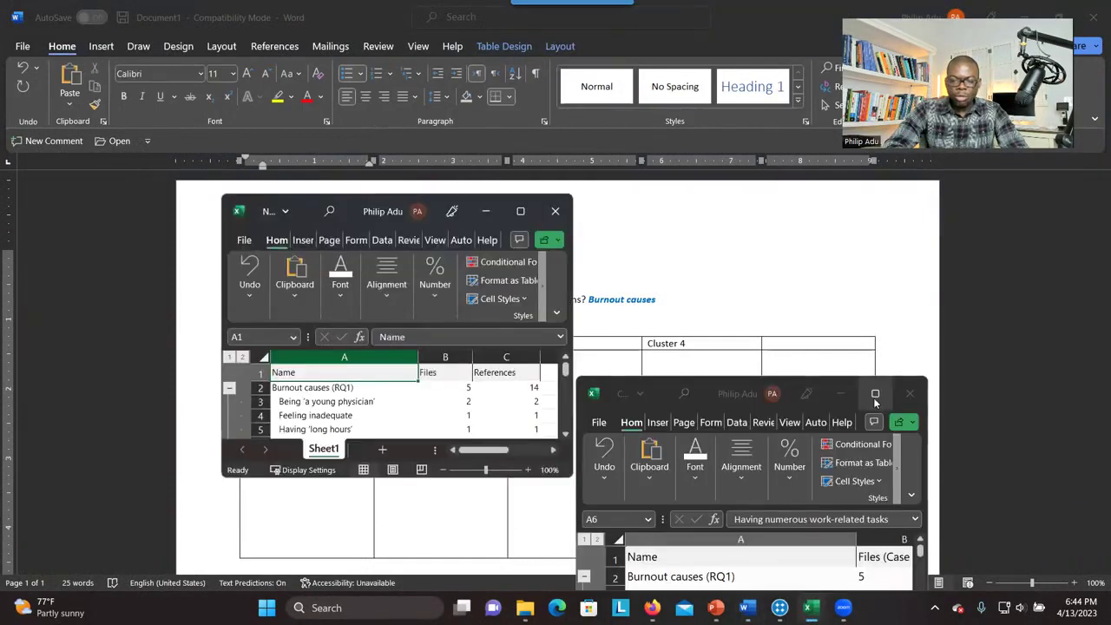
key("super+Up")
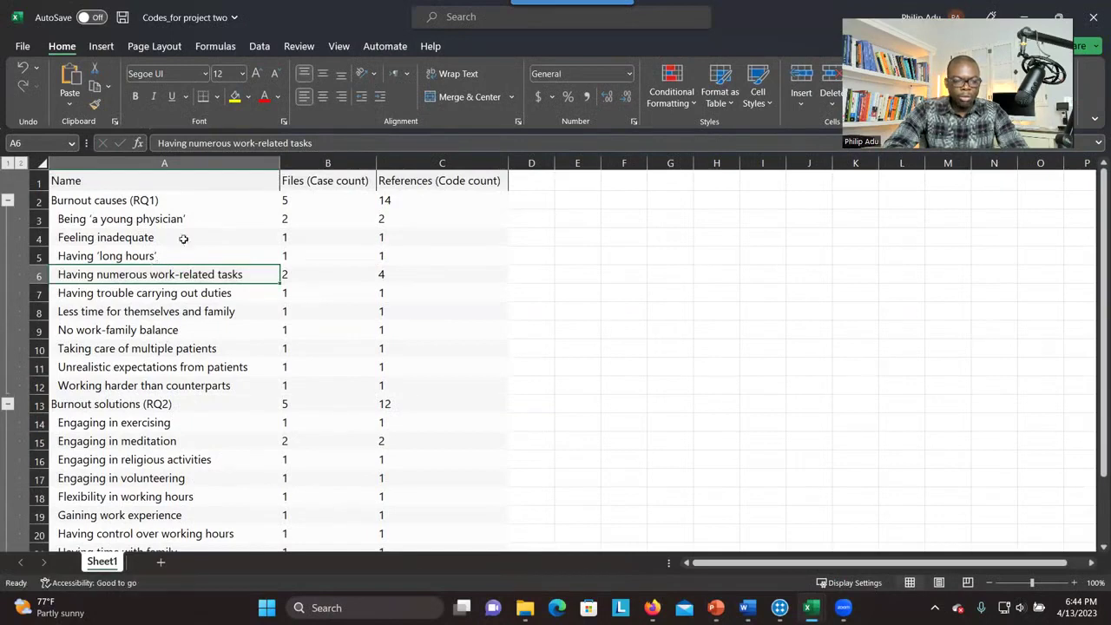
left_click(234, 96)
Copy the code name "Being 'a young physician'" from A3 and return to the Word cluster table, closing the other code workbook
left_click(161, 235)
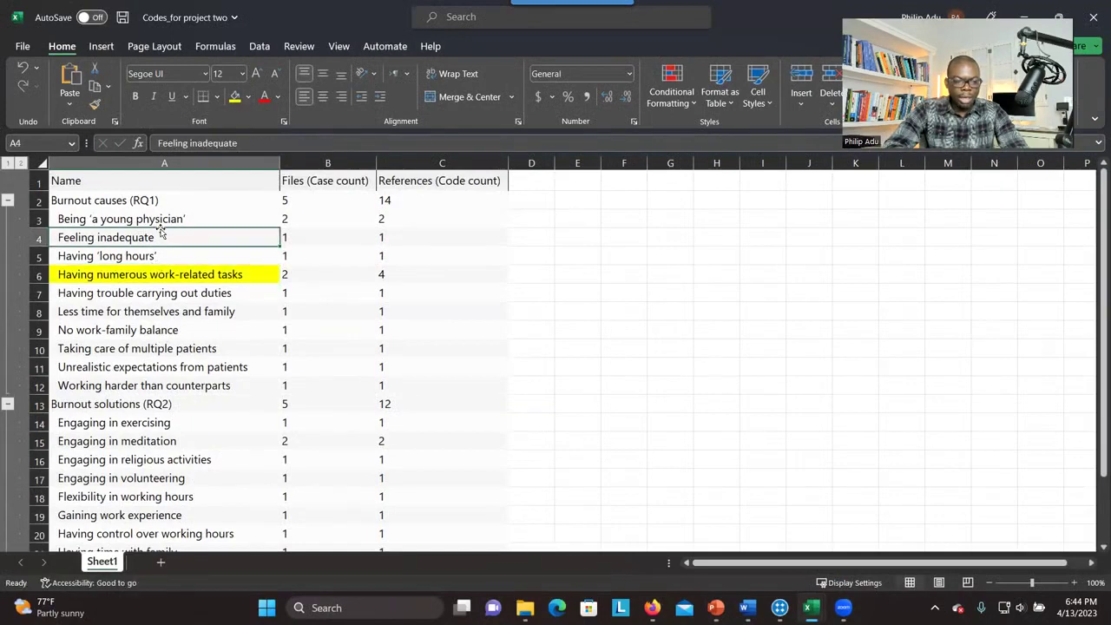
left_click(193, 219)
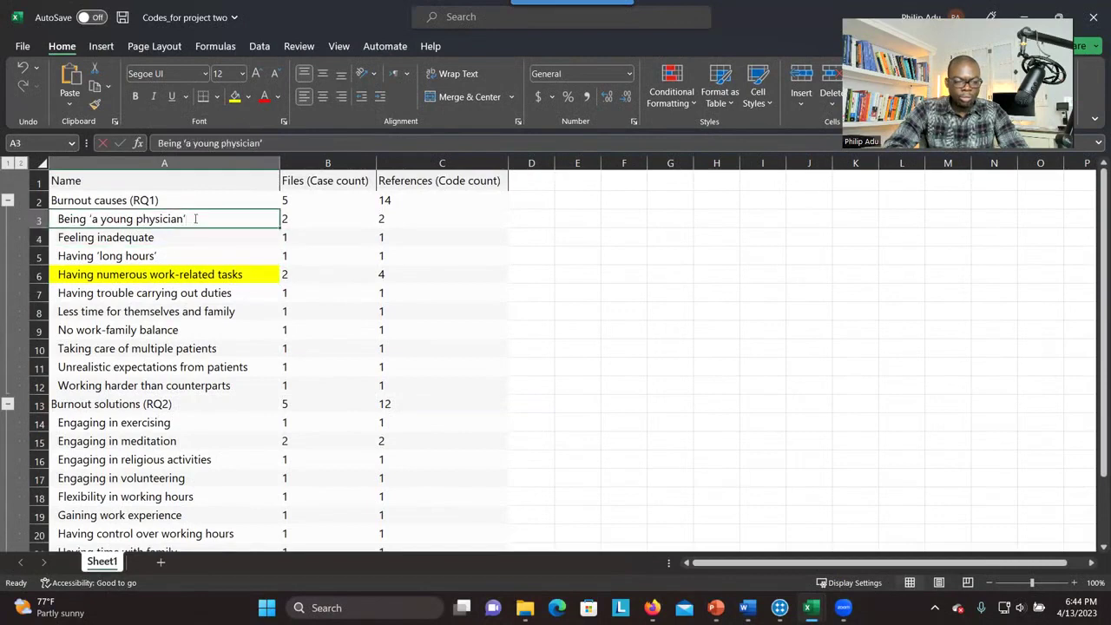
double_click(195, 219)
left_click_drag(186, 219, 33, 218)
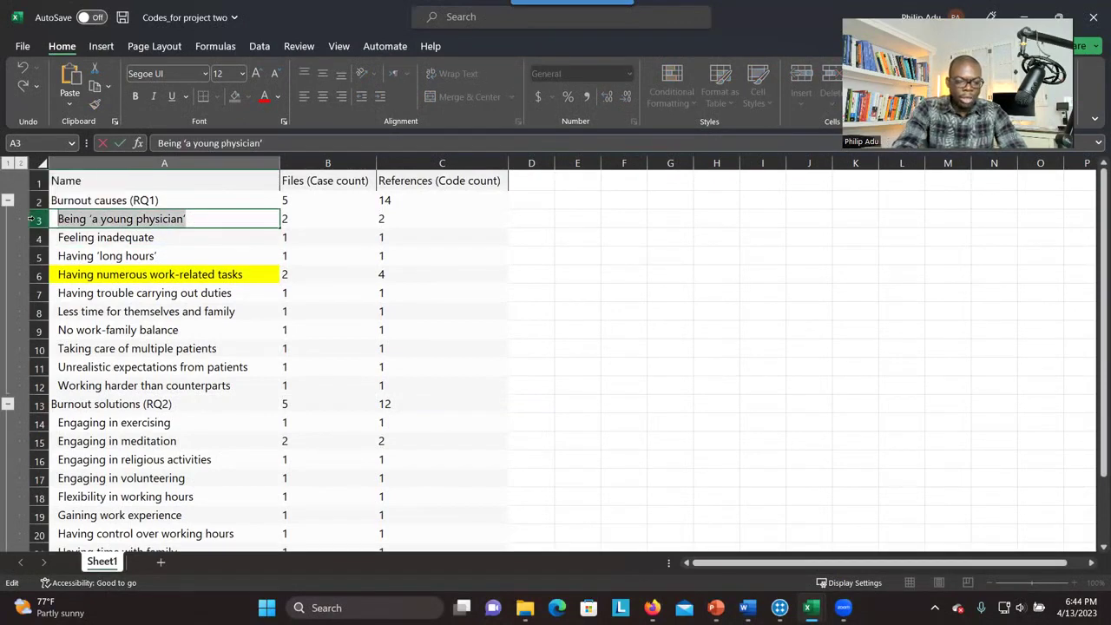
key("super+Down")
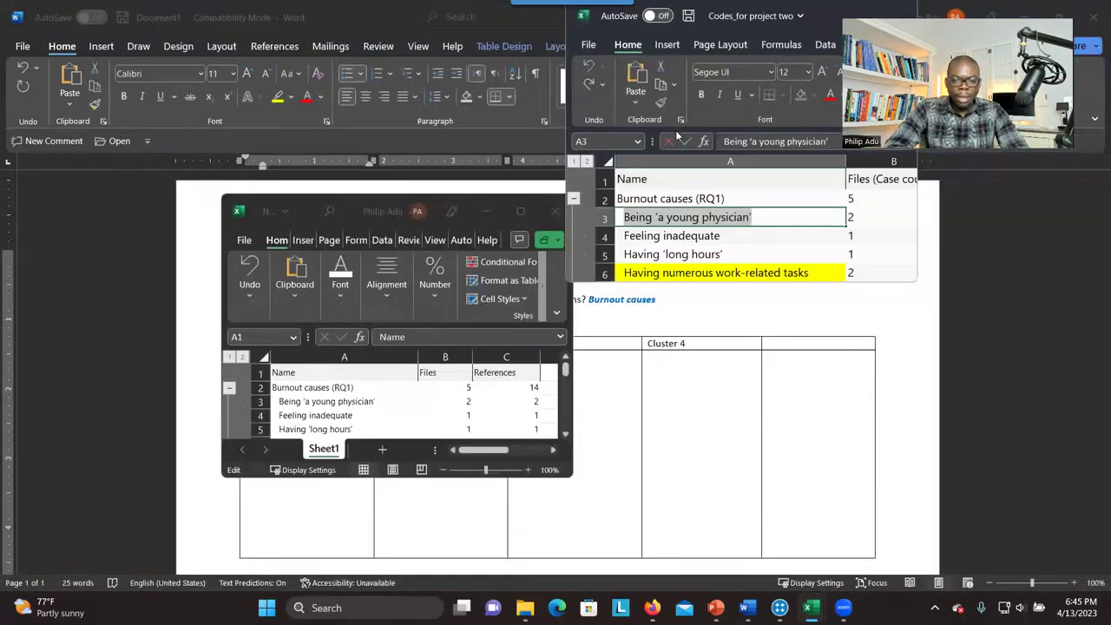
key("super+Down")
left_click(671, 250)
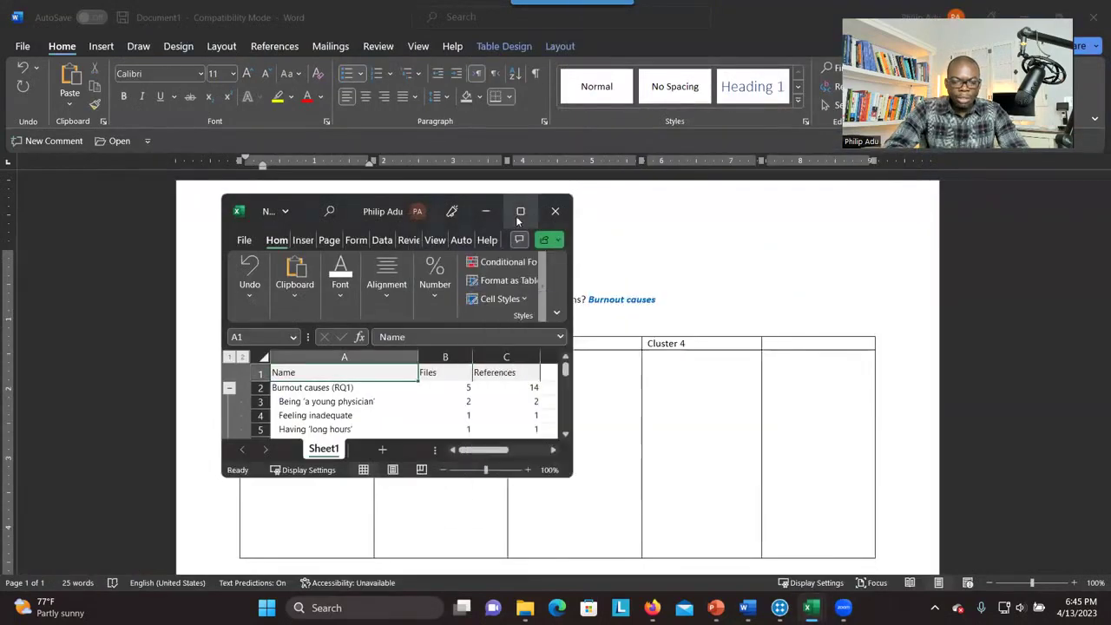
left_click(555, 211)
left_click(633, 330)
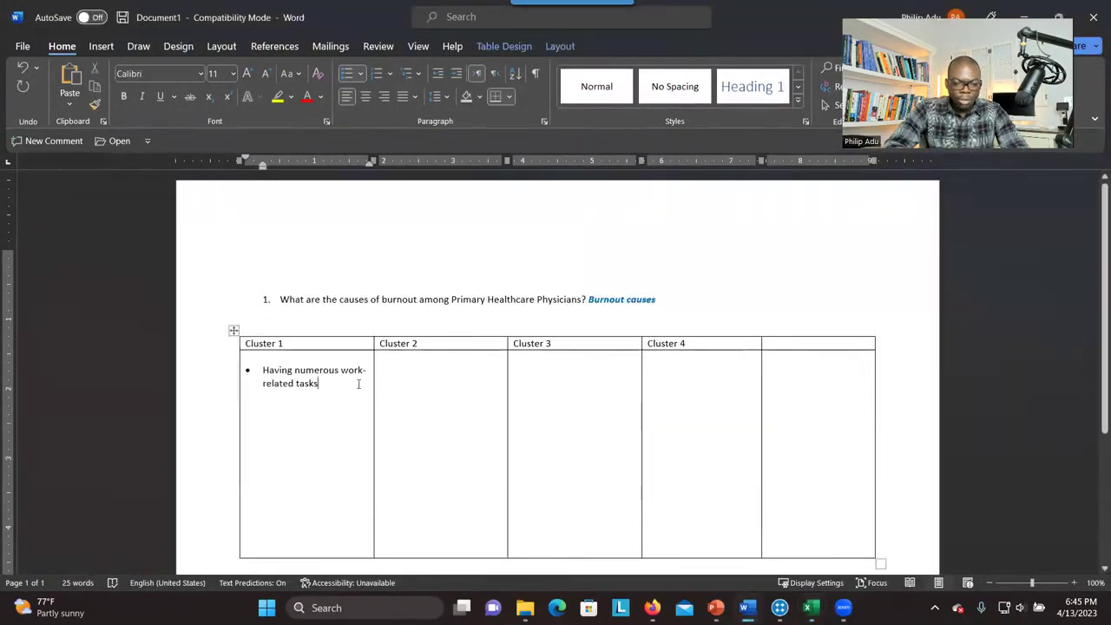
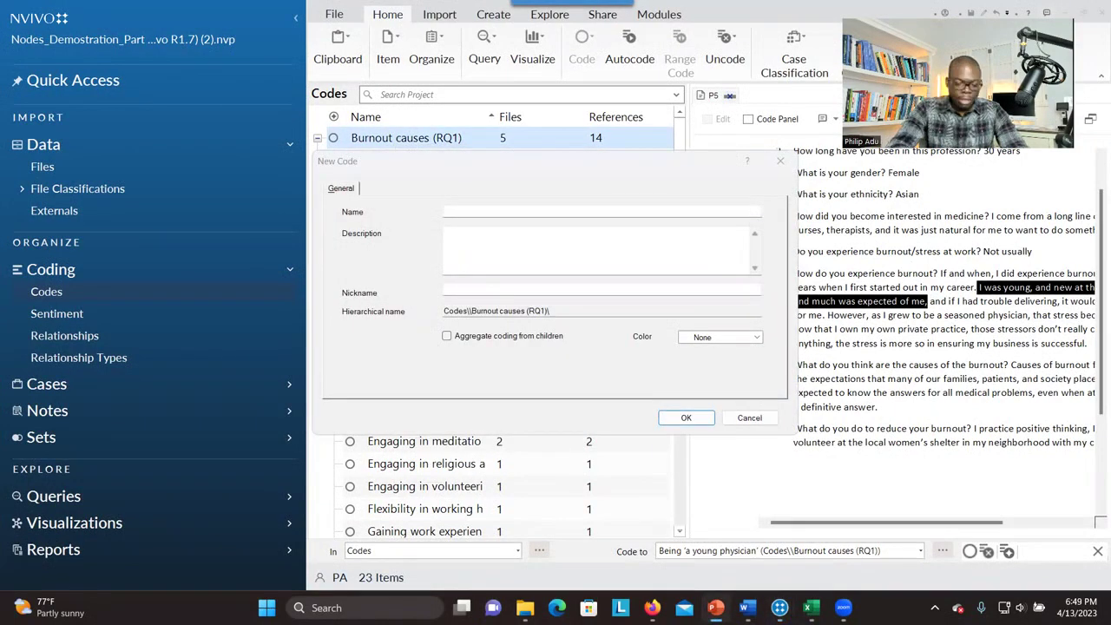
Create the child code "(Theme) Having High workload" under Burnout causes (RQ1), with coding aggregated from children
left_click(596, 217)
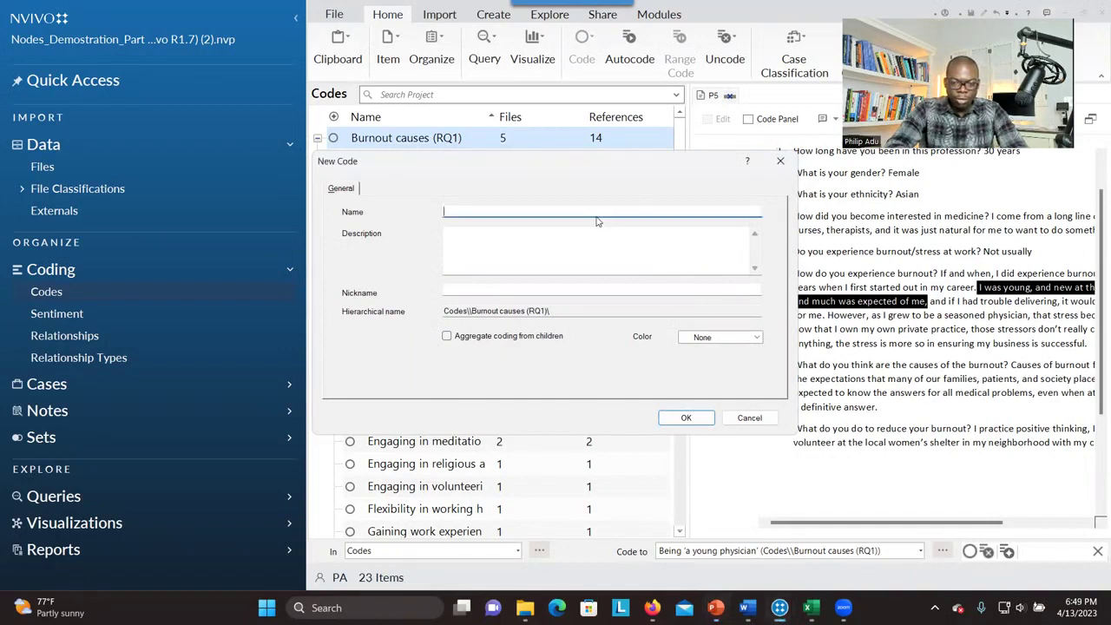
type("Having High workload")
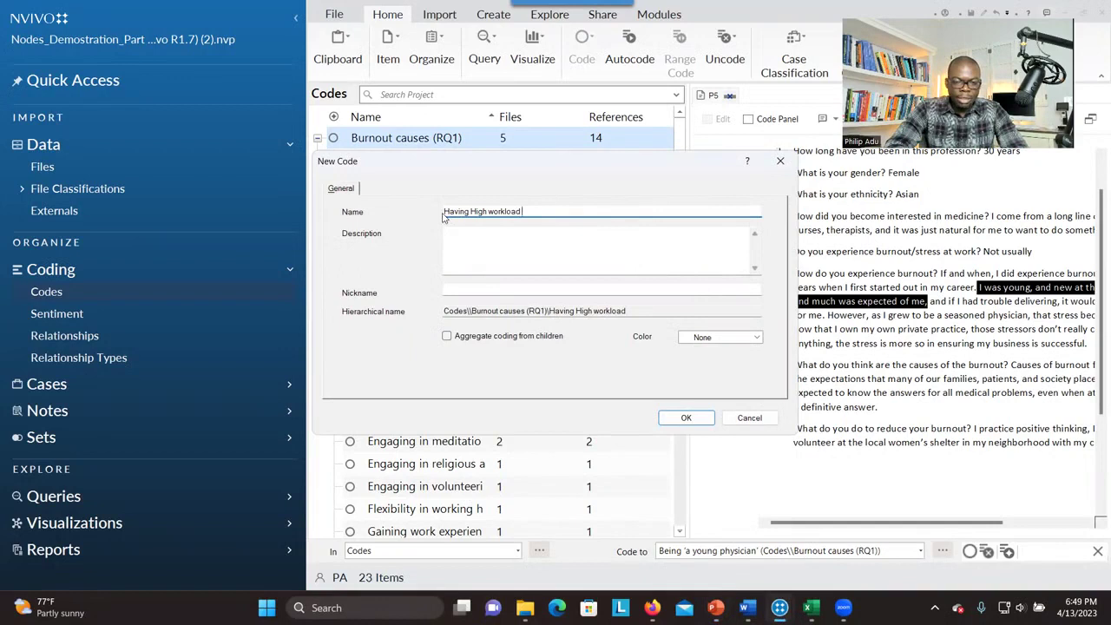
type("(Theme)")
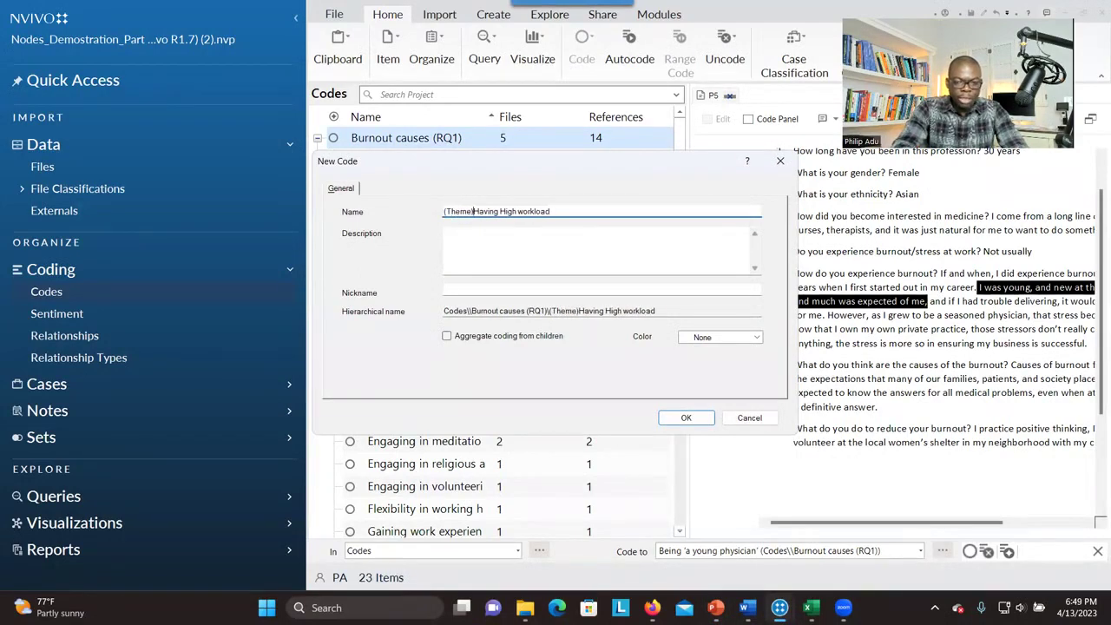
left_click(447, 336)
left_click(518, 250)
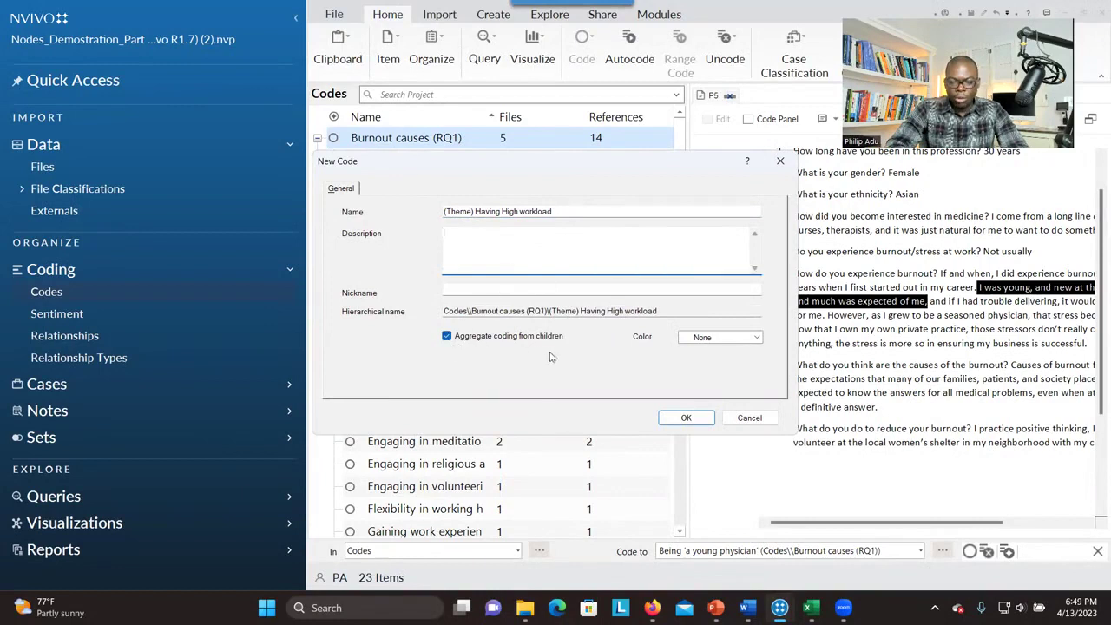
left_click(683, 419)
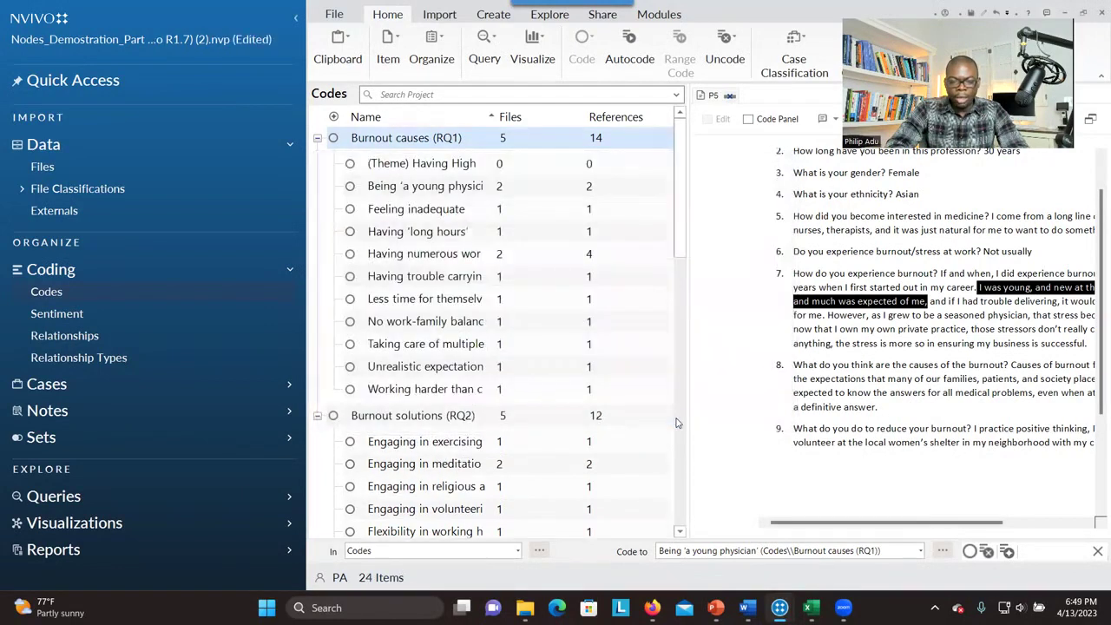
Create the child code "(Theme) Being new to the profession" under Burnout causes (RQ1), aggregating coding from children
right_click(379, 140)
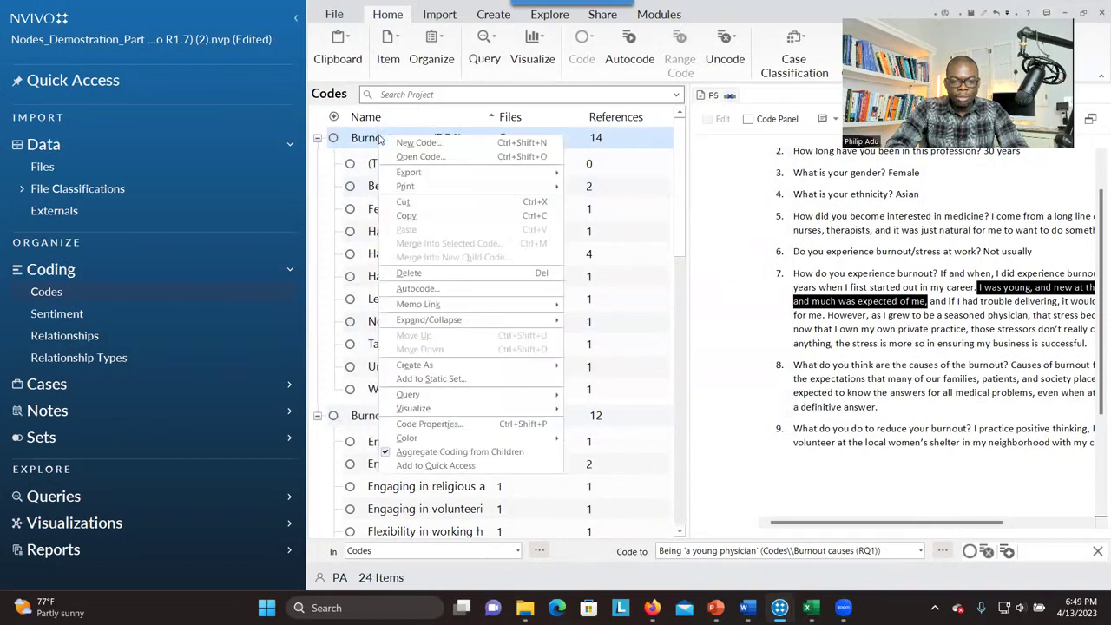
left_click(395, 144)
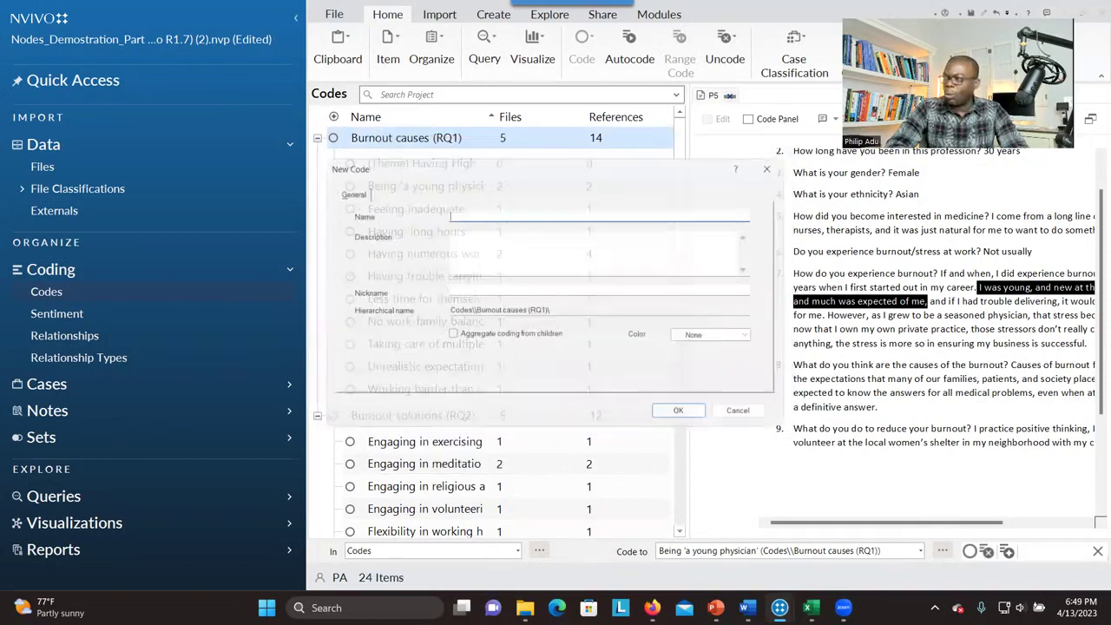
type("Being new to the profession")
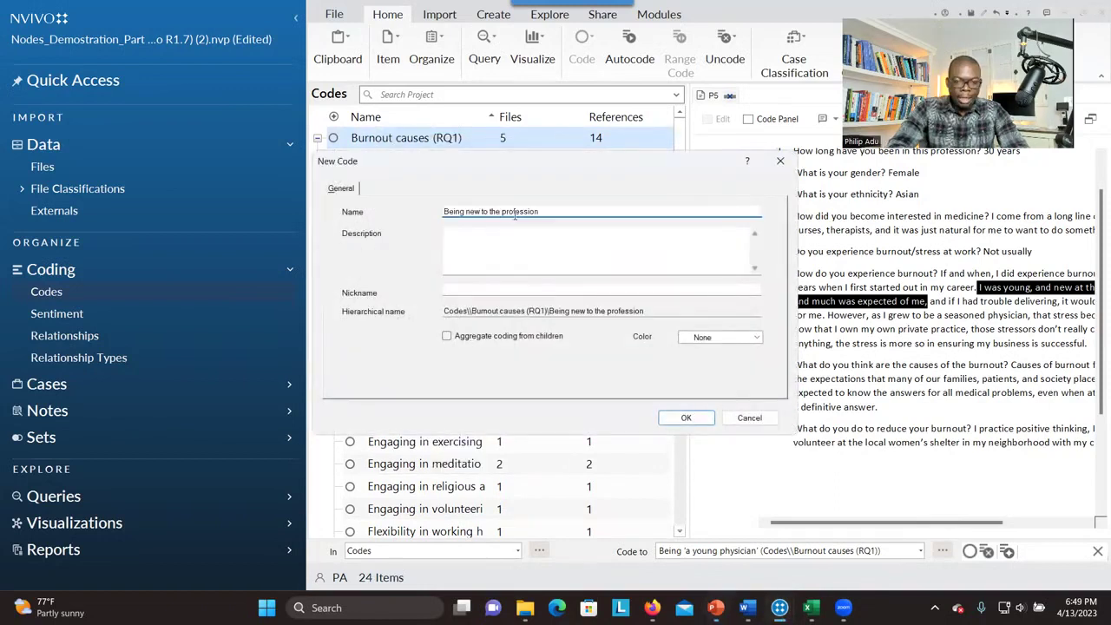
type("'")
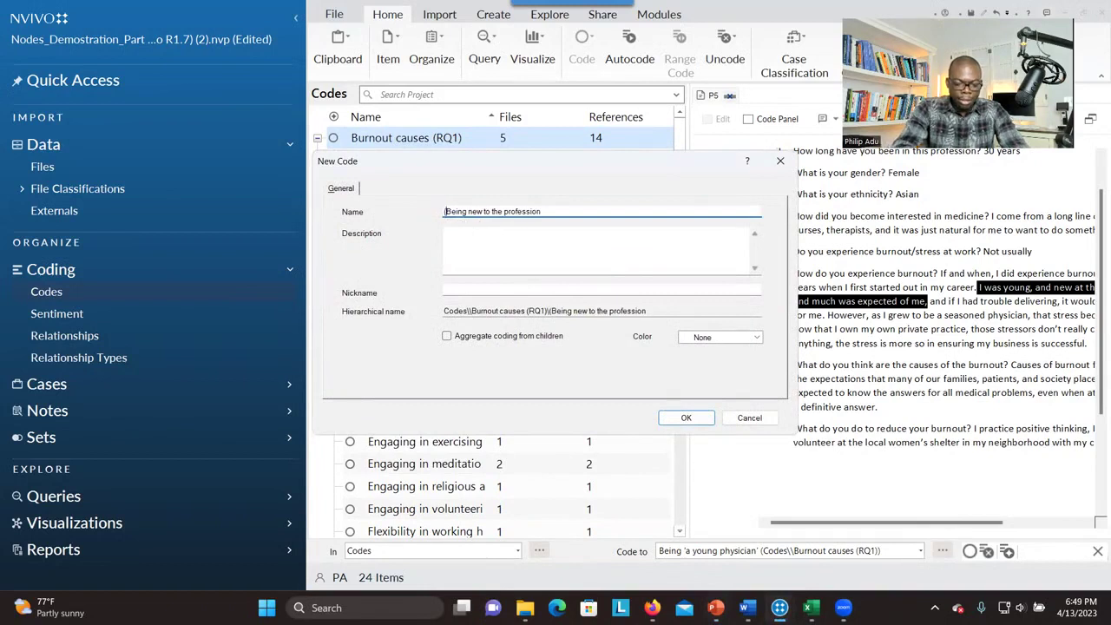
type("Theme)")
key("Return")
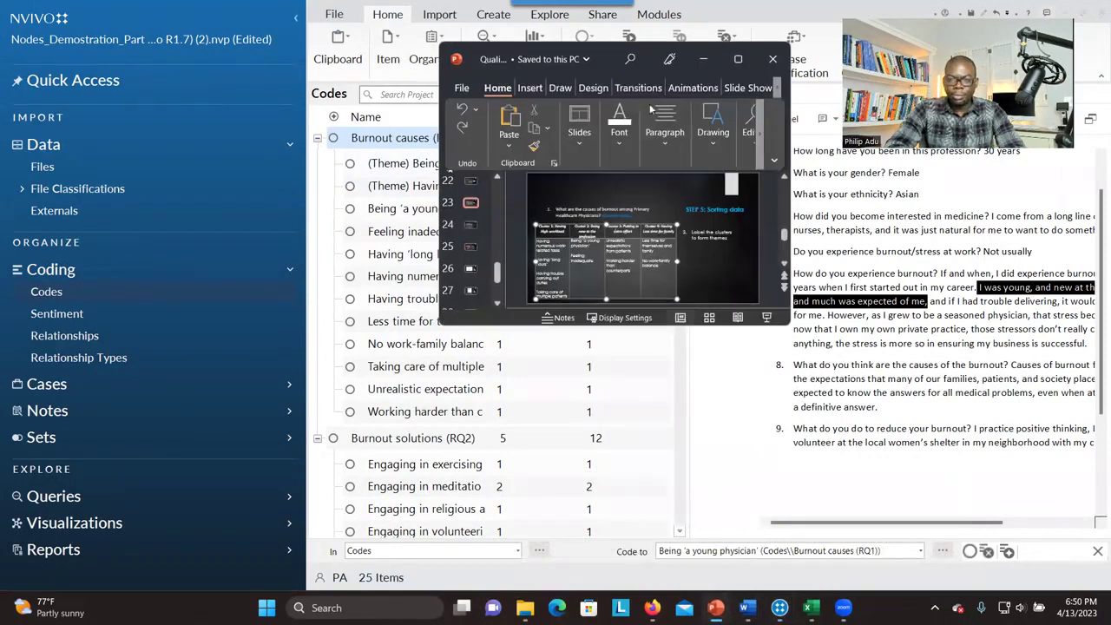
Add the child code "(Theme) Putting in extra effort" under Burnout causes (RQ1), with aggregation of coding from children enabled
right_click(396, 139)
left_click(434, 150)
type("(Theme")
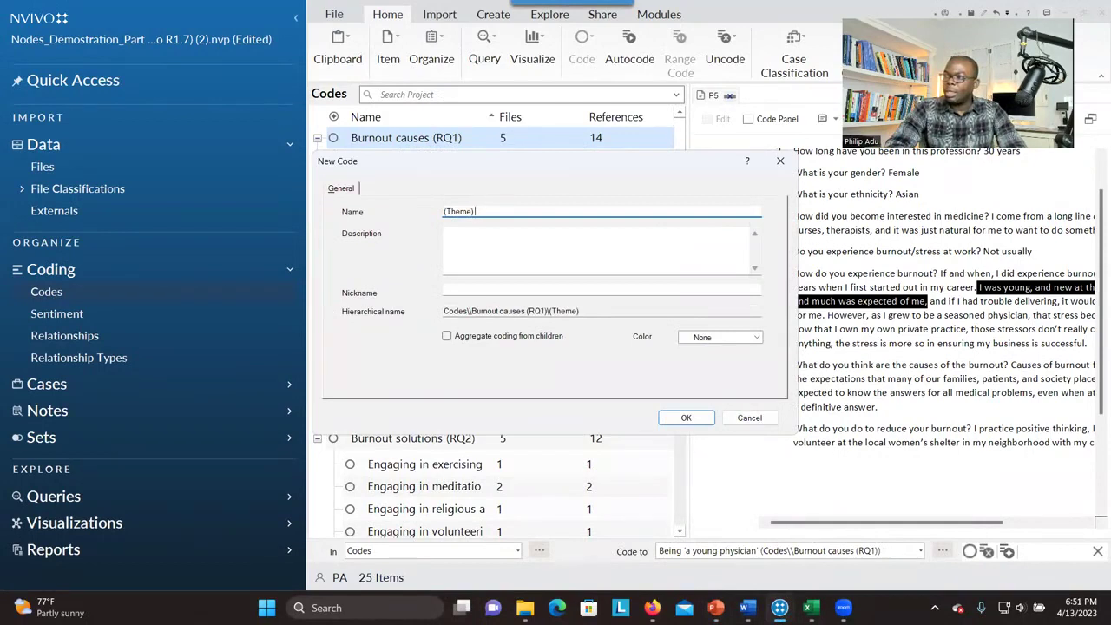
key("alt+Tab")
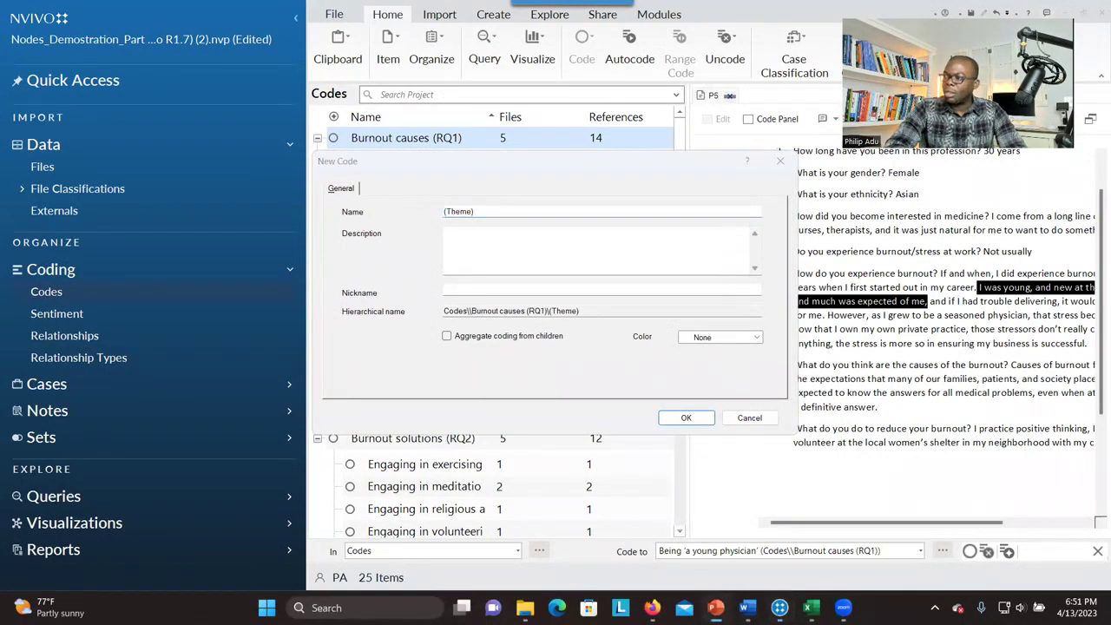
key("alt+Tab")
key("ctrl+v")
left_click(446, 335)
left_click(685, 417)
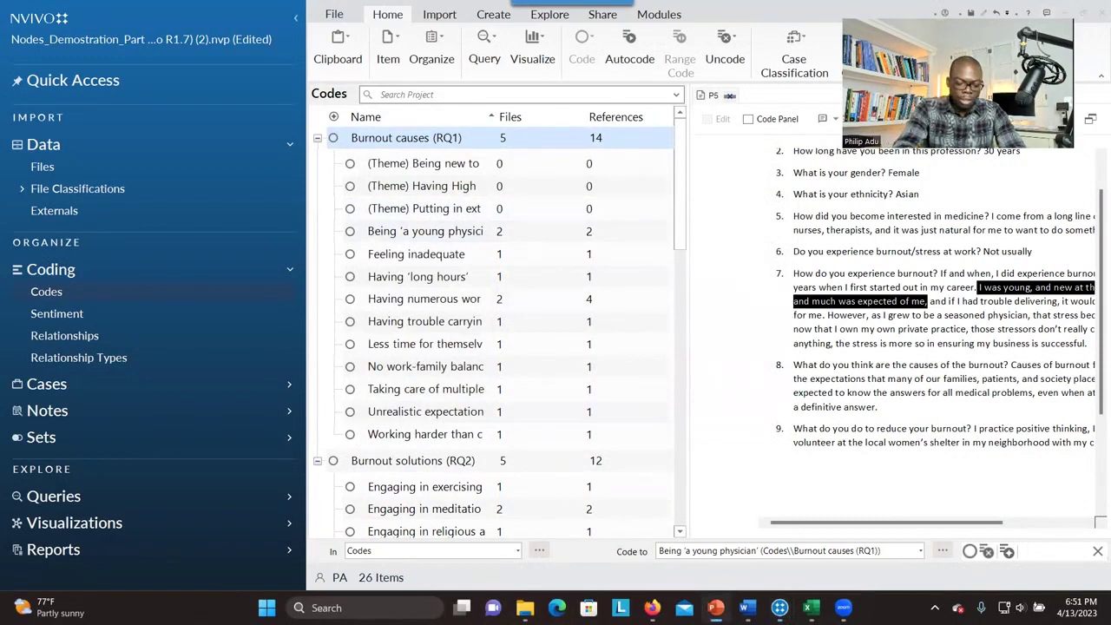
Add the child code "(Theme) Having Less time for family" under Burnout causes (RQ1), aggregating coding from children
left_click(415, 137)
right_click(415, 137)
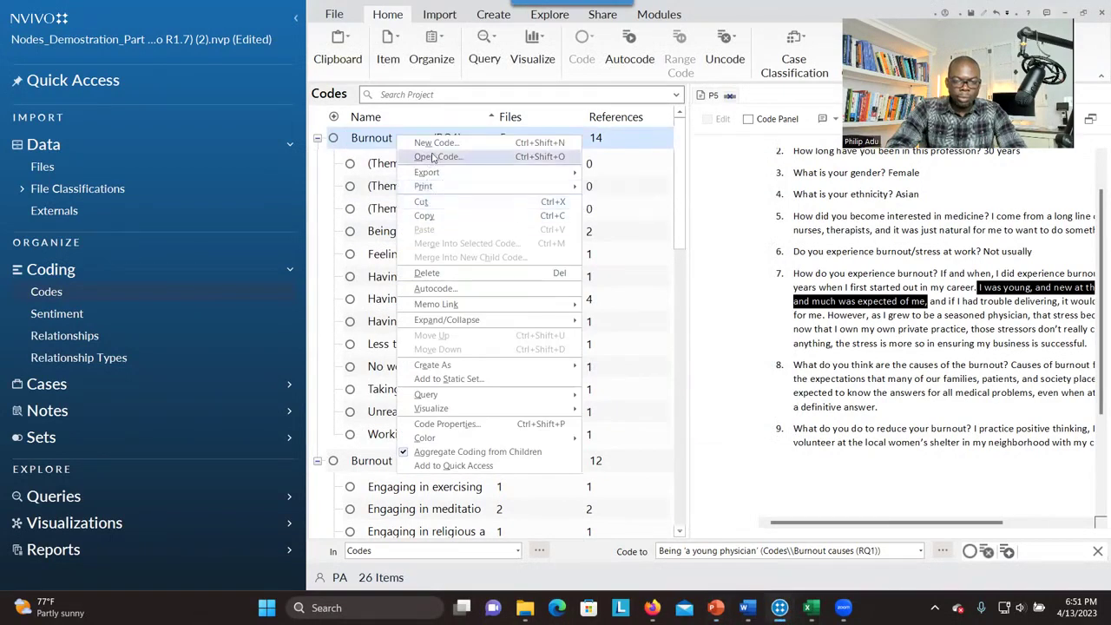
left_click(436, 142)
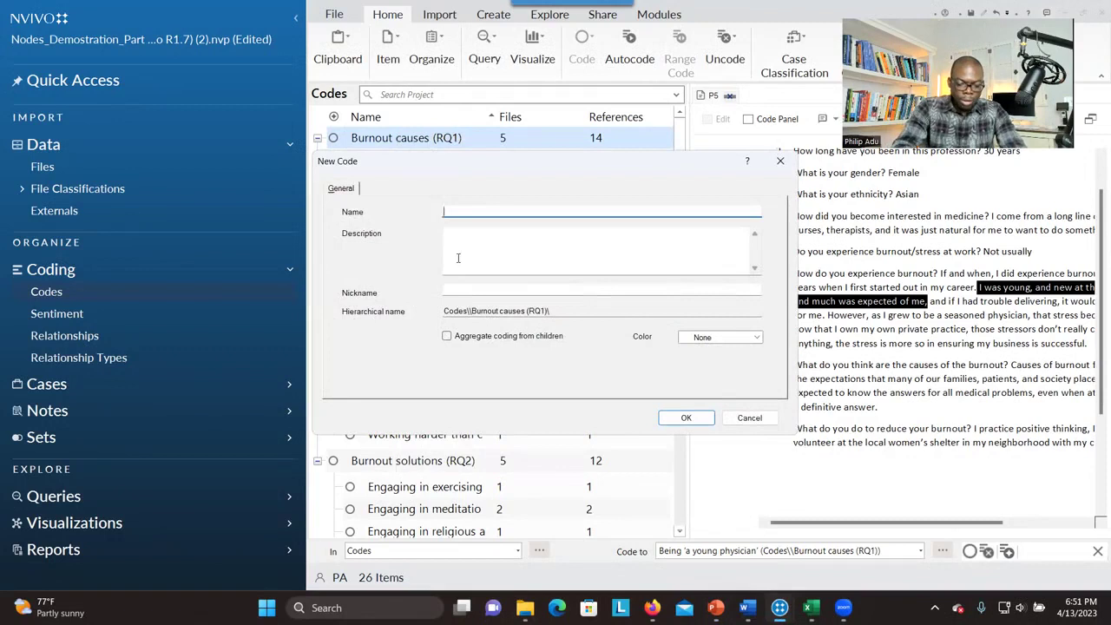
type("(Theme)")
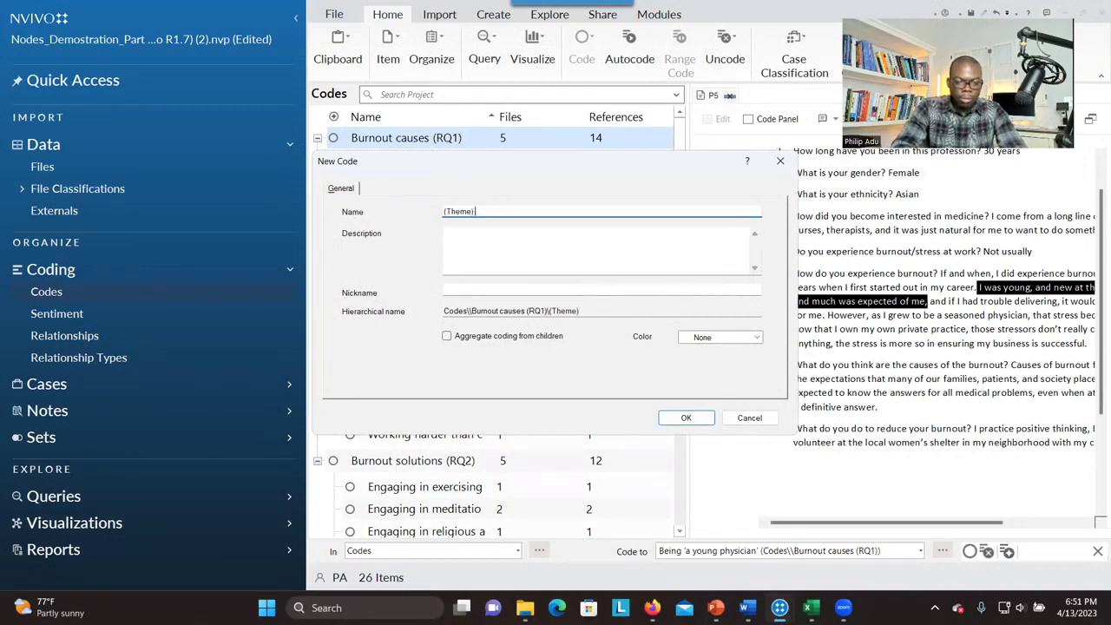
type(" Having Less time for family")
left_click(447, 335)
left_click(668, 413)
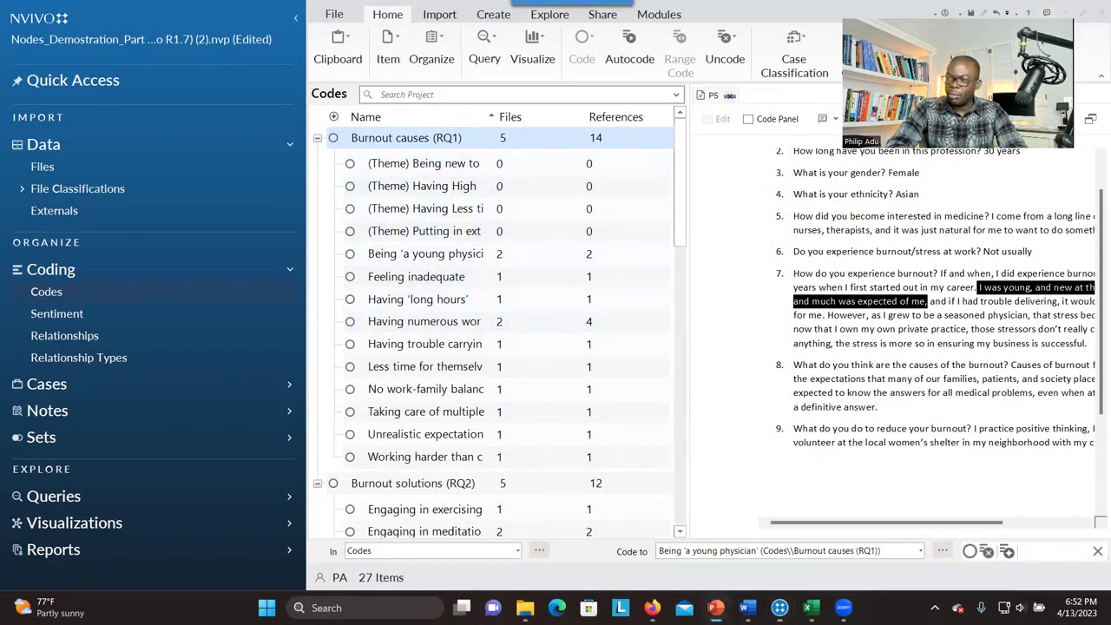
Move the codes "Being 'a young physician'" and "Feeling inadequate" under the theme "Being new to the profession"
left_click(414, 261)
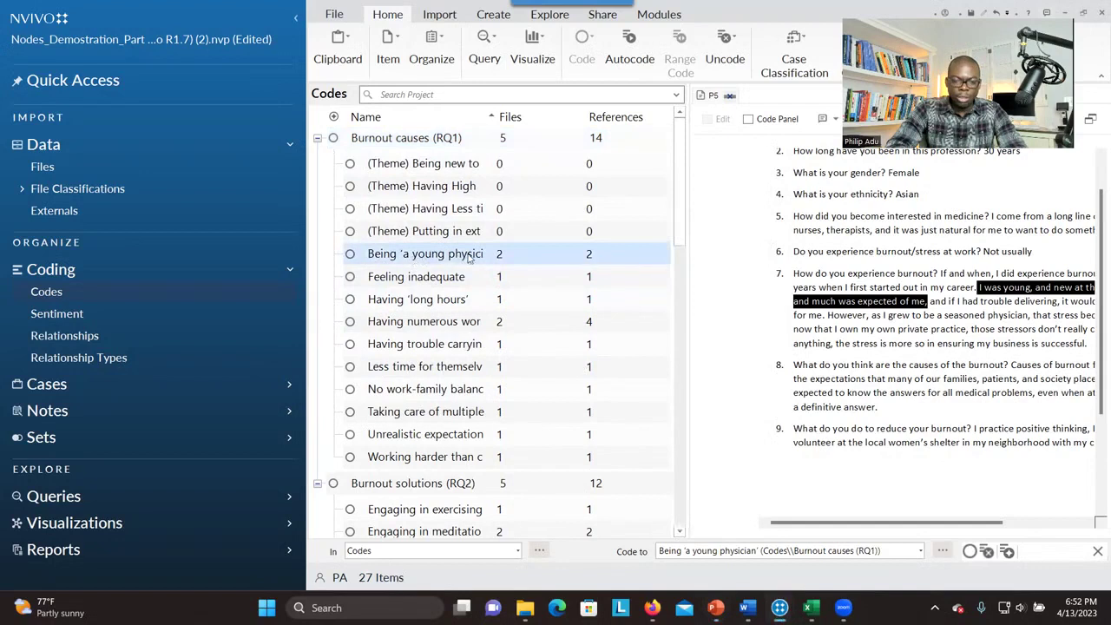
left_click_drag(469, 256, 426, 166)
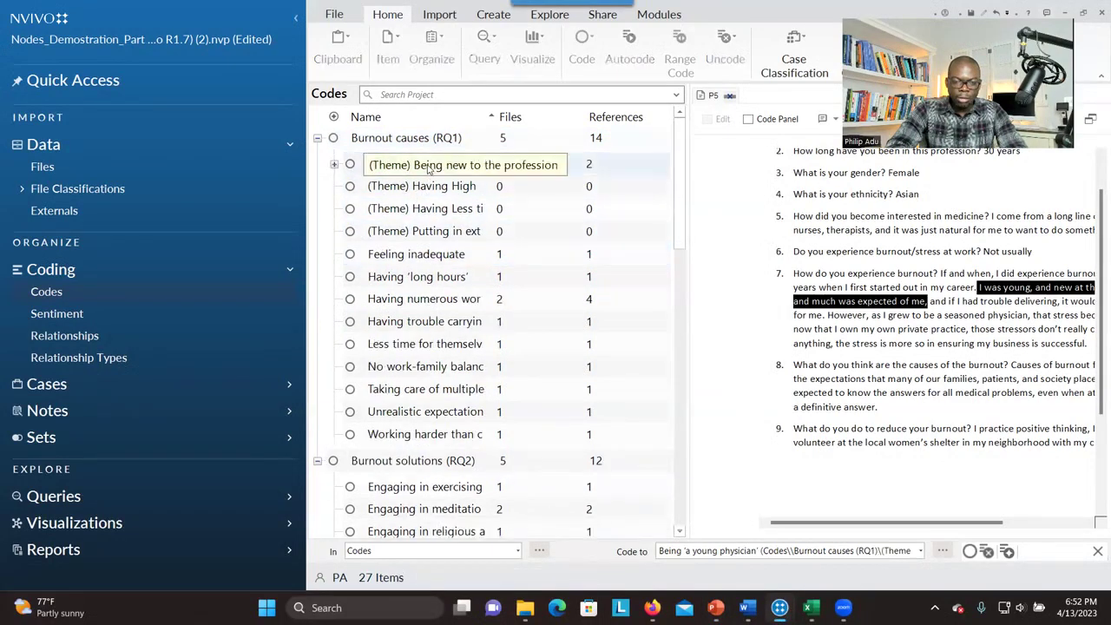
left_click(460, 255)
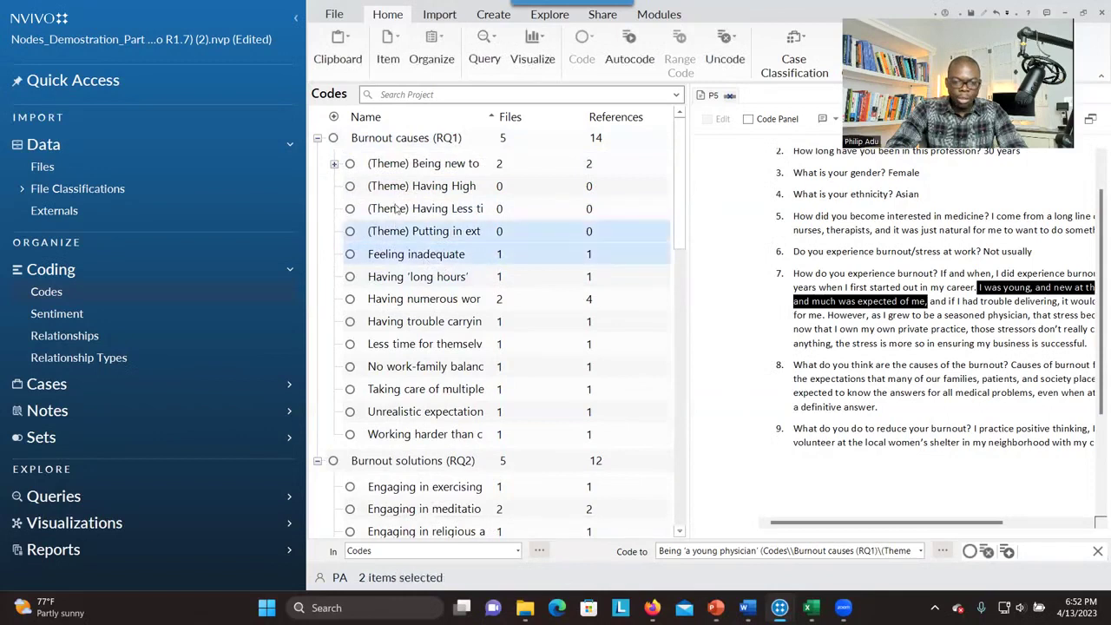
left_click(427, 263)
key("Escape")
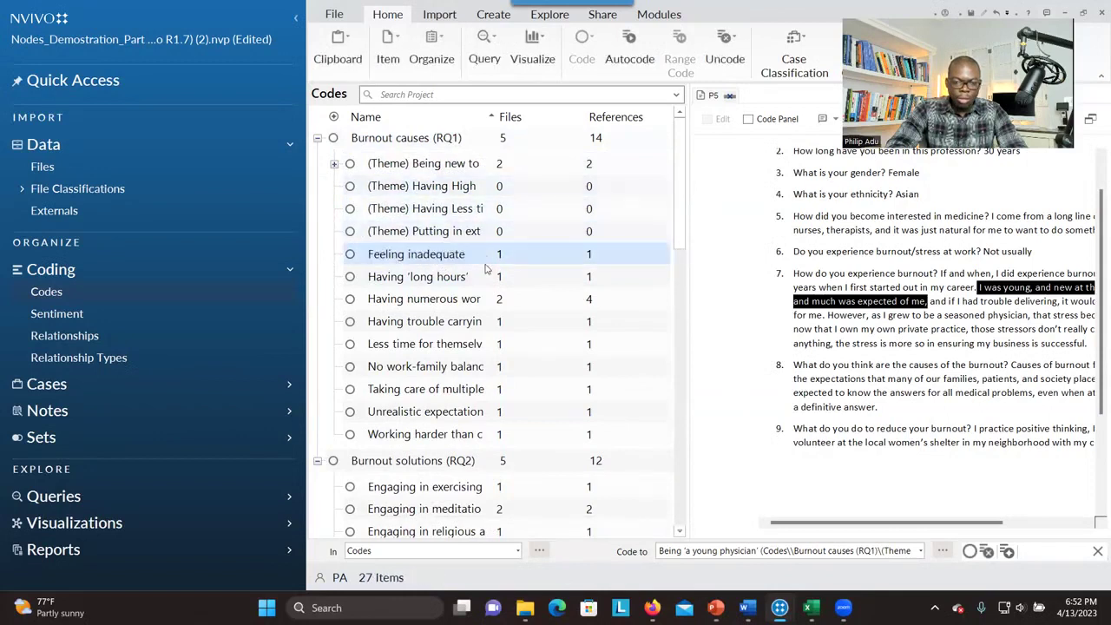
left_click_drag(489, 261, 426, 169)
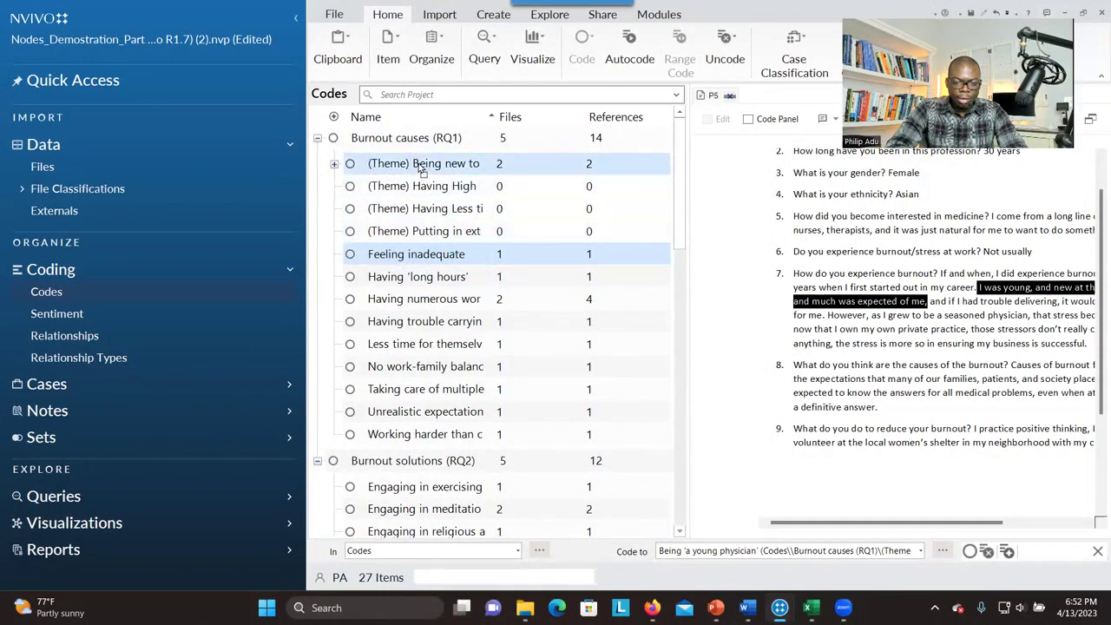
Move the long hours, numerous work-related tasks and trouble carrying out duties codes under the theme "Having High workload"
left_click_drag(428, 252, 422, 185)
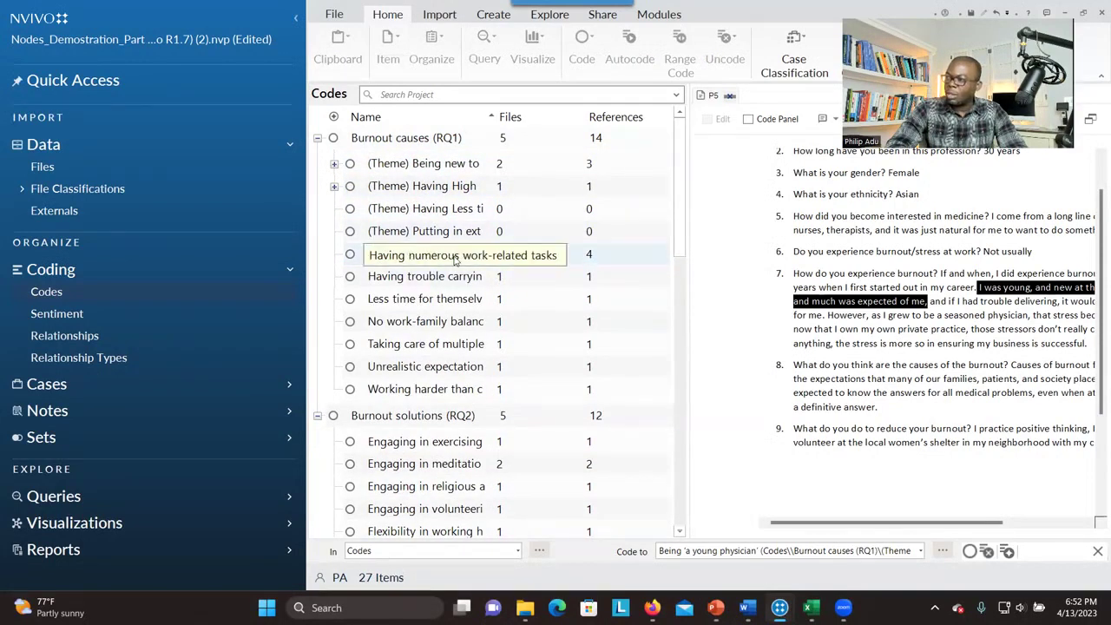
left_click_drag(455, 258, 394, 195)
left_click(401, 253)
left_click_drag(418, 254, 378, 260)
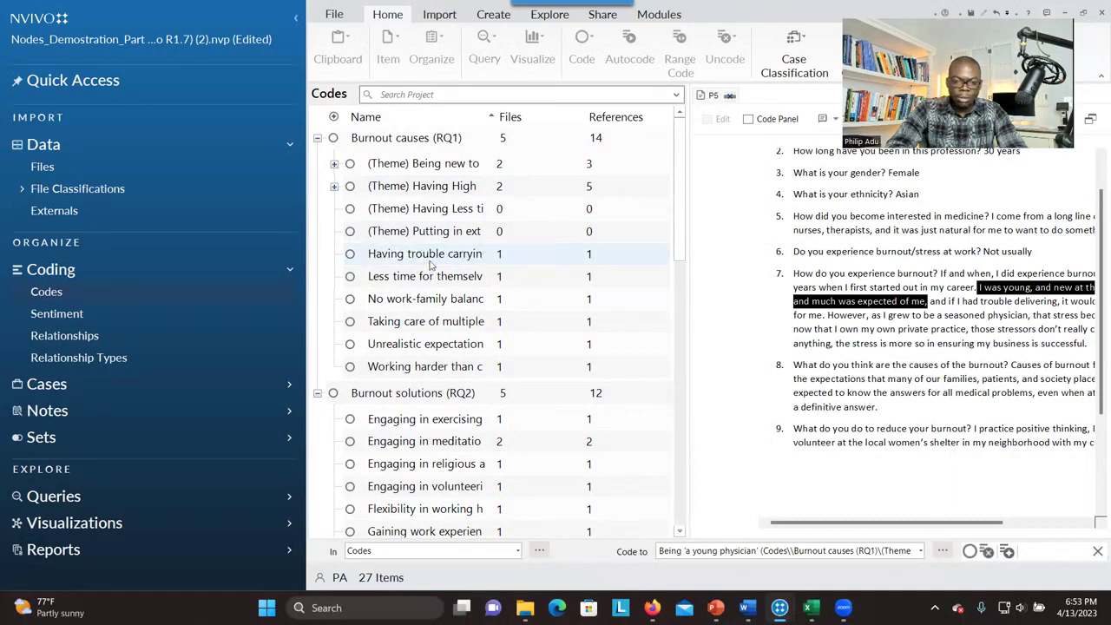
left_click_drag(454, 257, 387, 187)
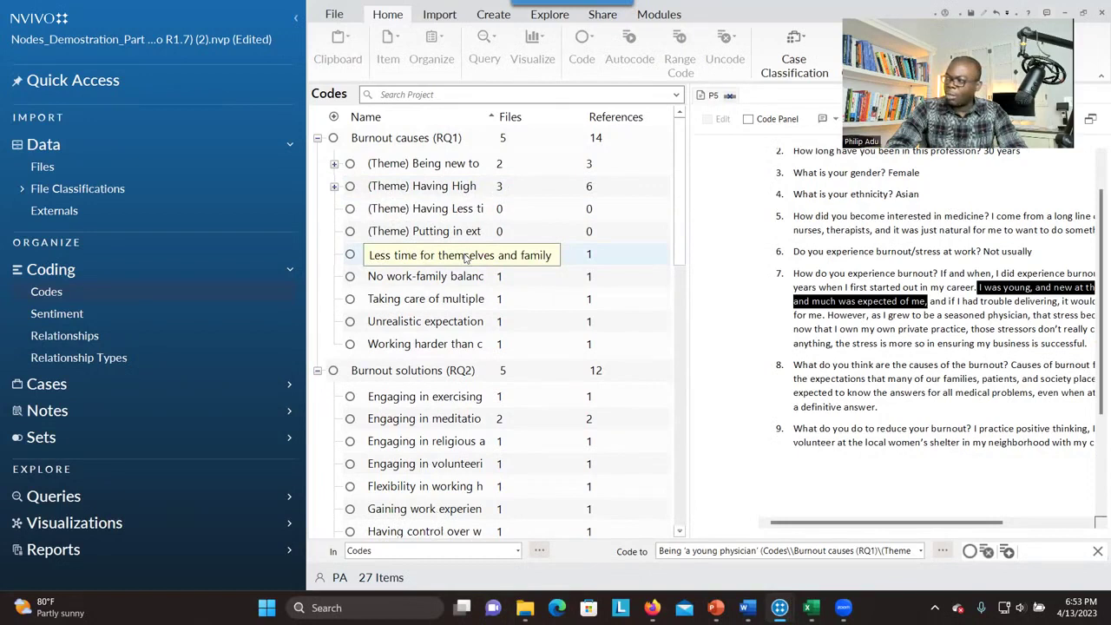
Move the codes "Less time for themselves and family" and "No work-family balance" under the theme "Having Less time for family"
left_click(384, 256)
left_click(417, 260)
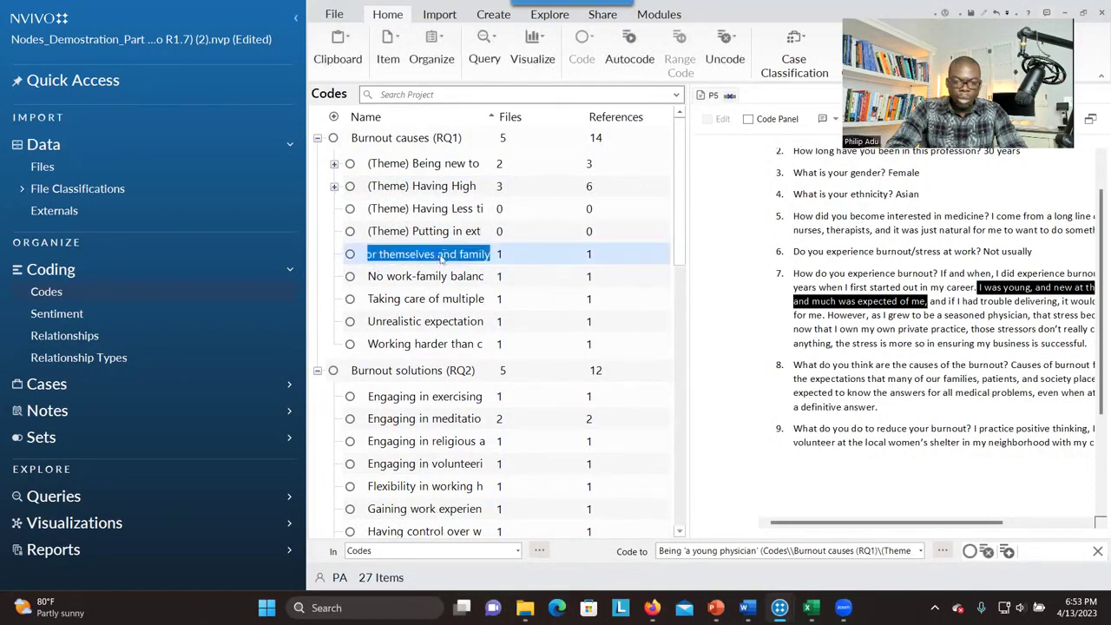
left_click(454, 282)
left_click(470, 259)
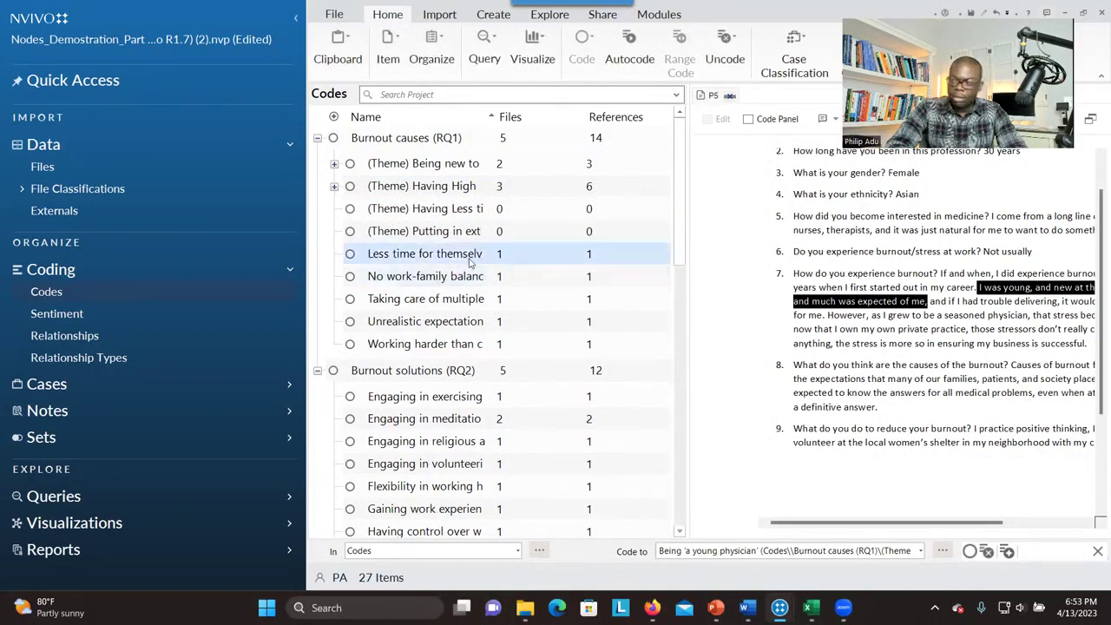
left_click_drag(469, 262, 382, 210)
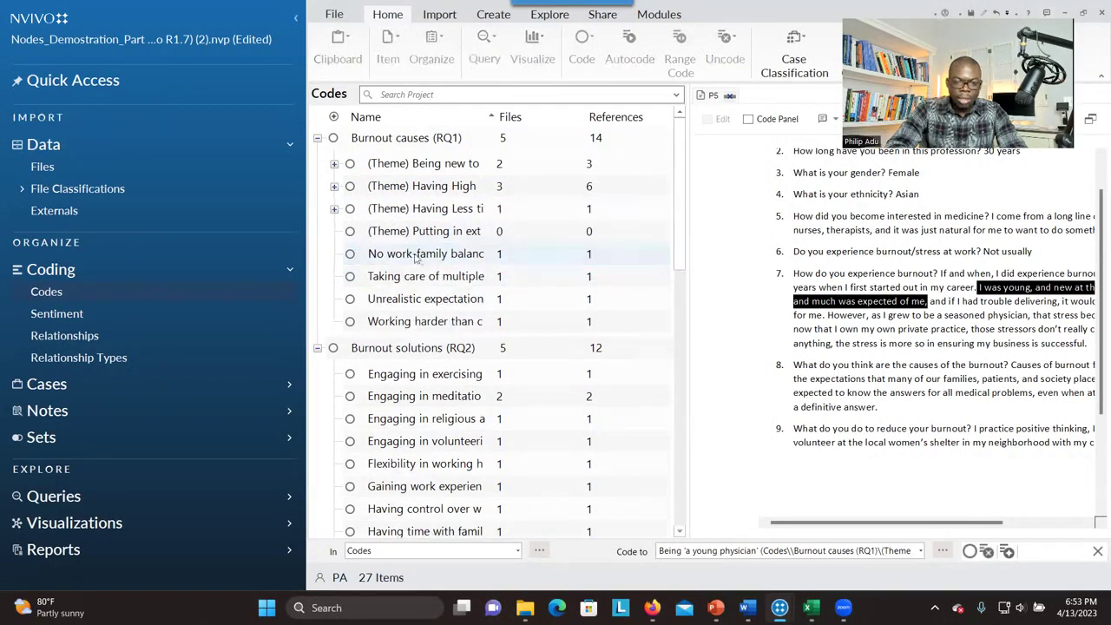
left_click(460, 254)
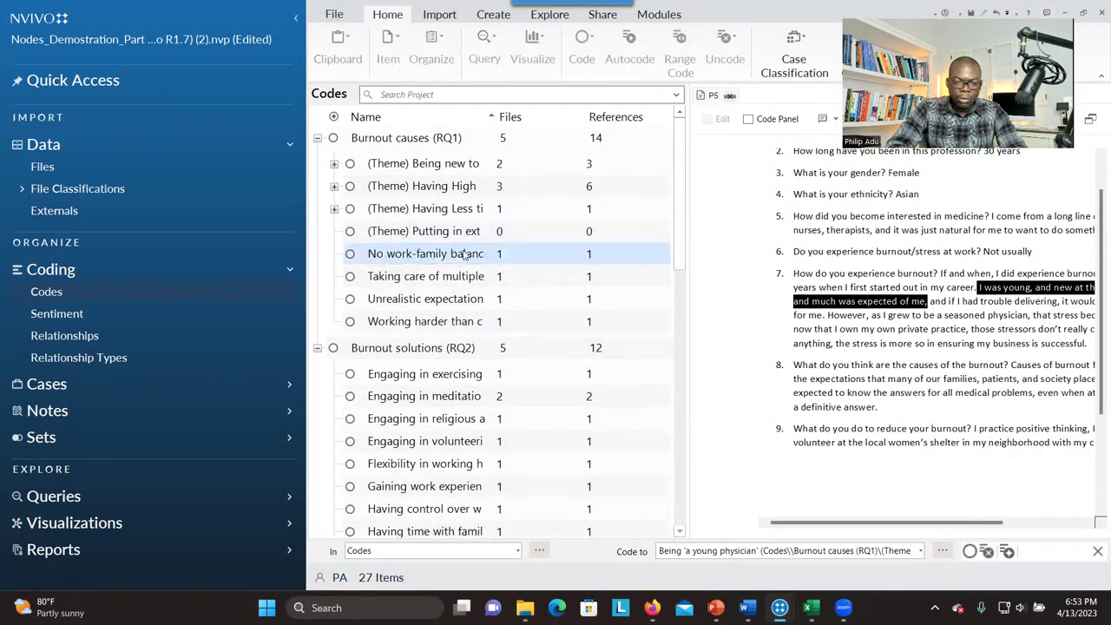
left_click(392, 274, "shift")
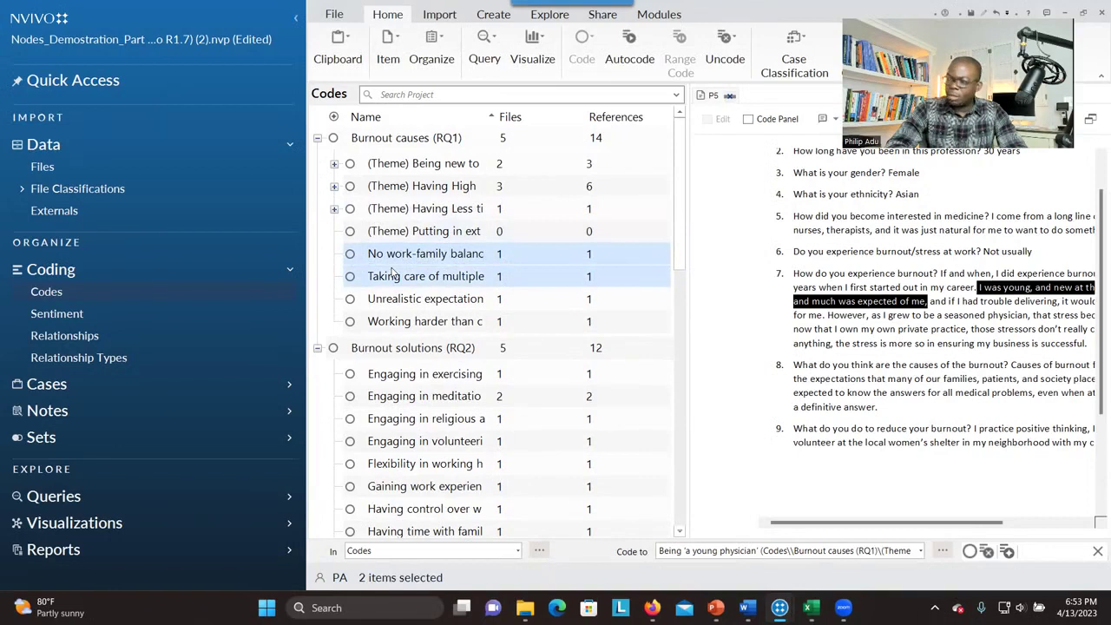
left_click(395, 276)
left_click(425, 255)
left_click_drag(426, 255, 401, 213)
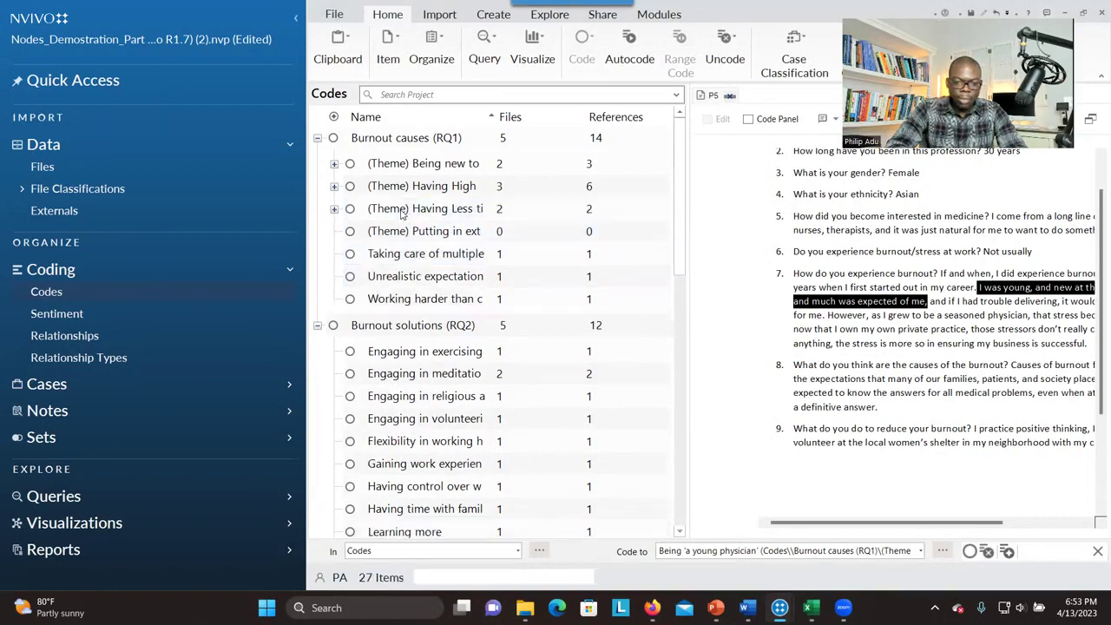
Move the code "Taking care of multiple patients" under the theme "Having High workload"
left_click(426, 260)
left_click(430, 296)
left_click(466, 260)
left_click_drag(466, 260, 378, 189)
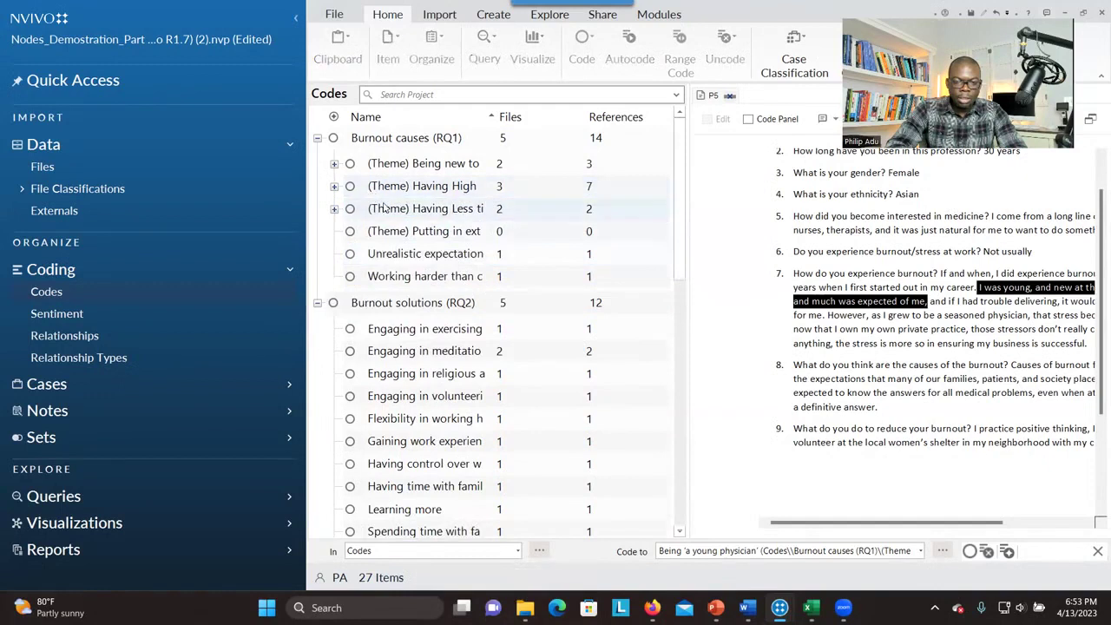
Move the unrealistic expectations and working harder than counterparts codes under the theme "Putting in extra effort"
left_click(462, 261)
left_click_drag(386, 253, 380, 232)
left_click_drag(437, 259, 386, 231)
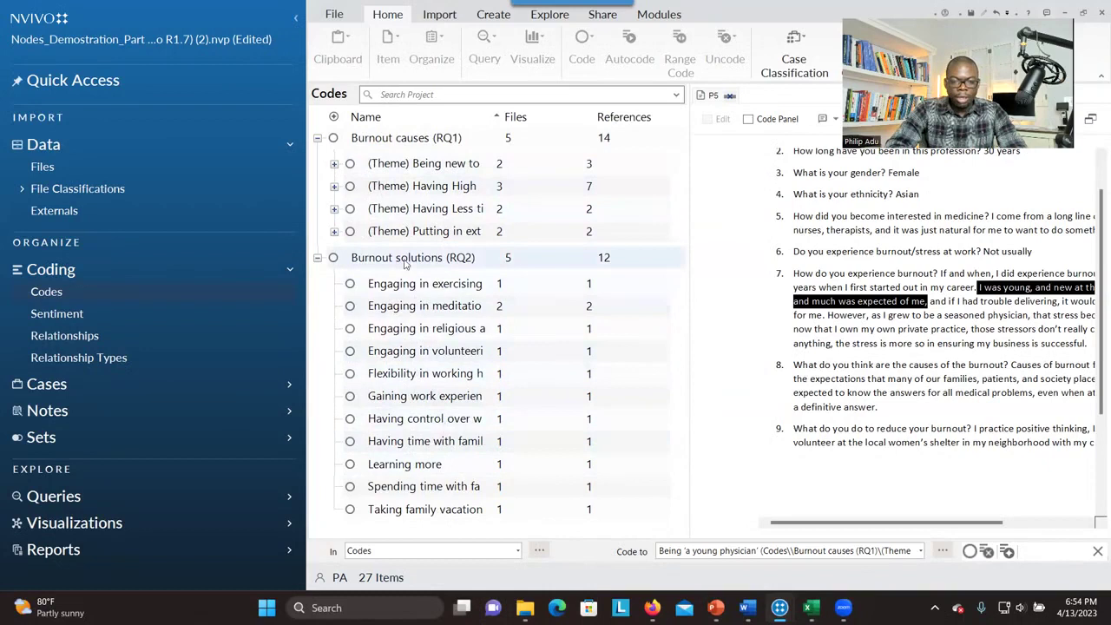
Expand the four themes under "Burnout causes (RQ1)" to review the codes grouped beneath each one
left_click(334, 164)
left_click(334, 215)
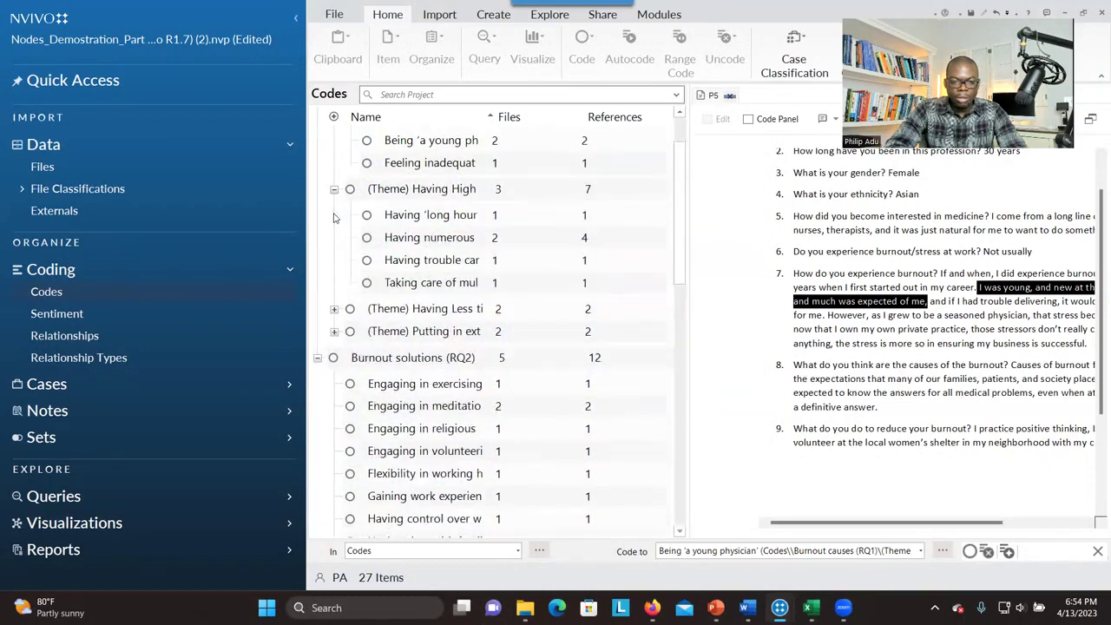
left_click(334, 311)
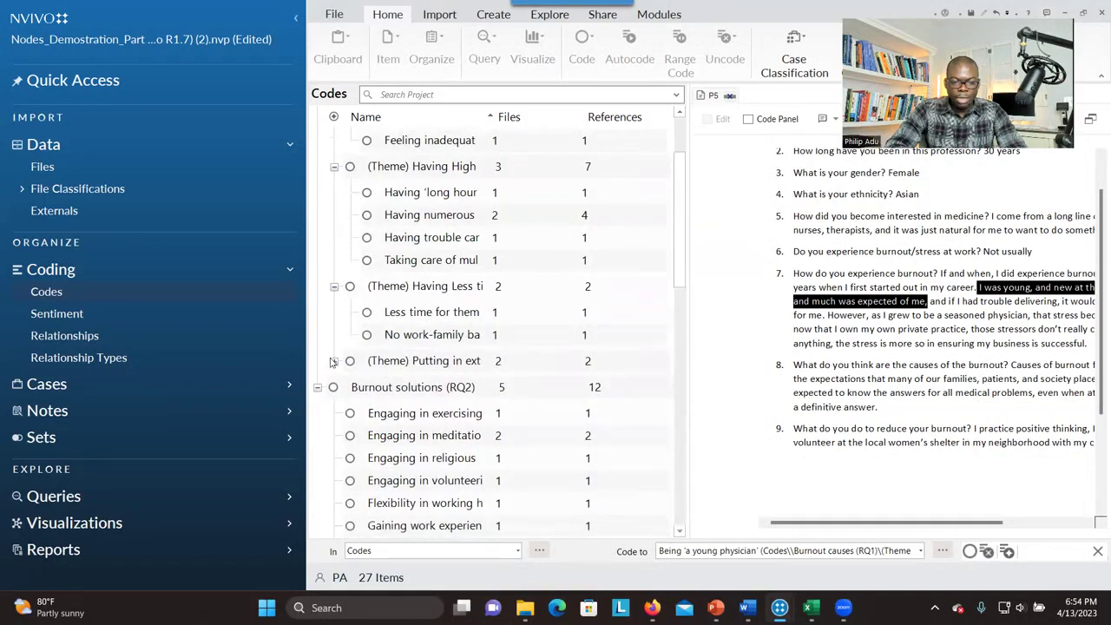
left_click(334, 360)
left_click_drag(681, 253, 670, 193)
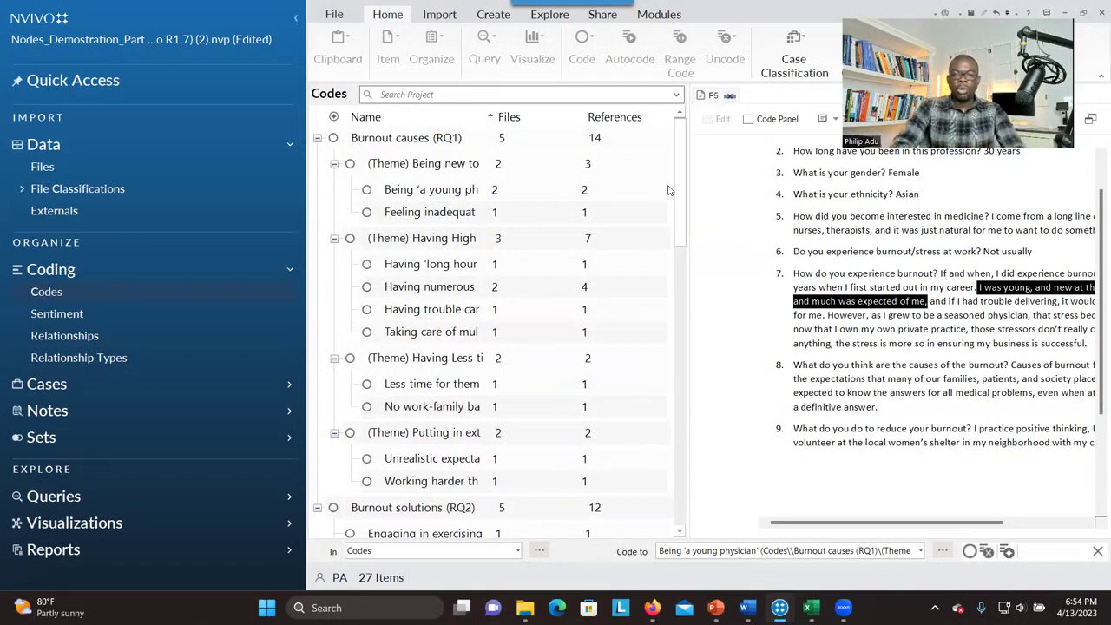
Minimize the current project window and switch to the finished NVivo project "Nodes_Demostration_Part 2 (NVivo R1.7) (2).nvp"
left_click_drag(754, 7, 695, 75)
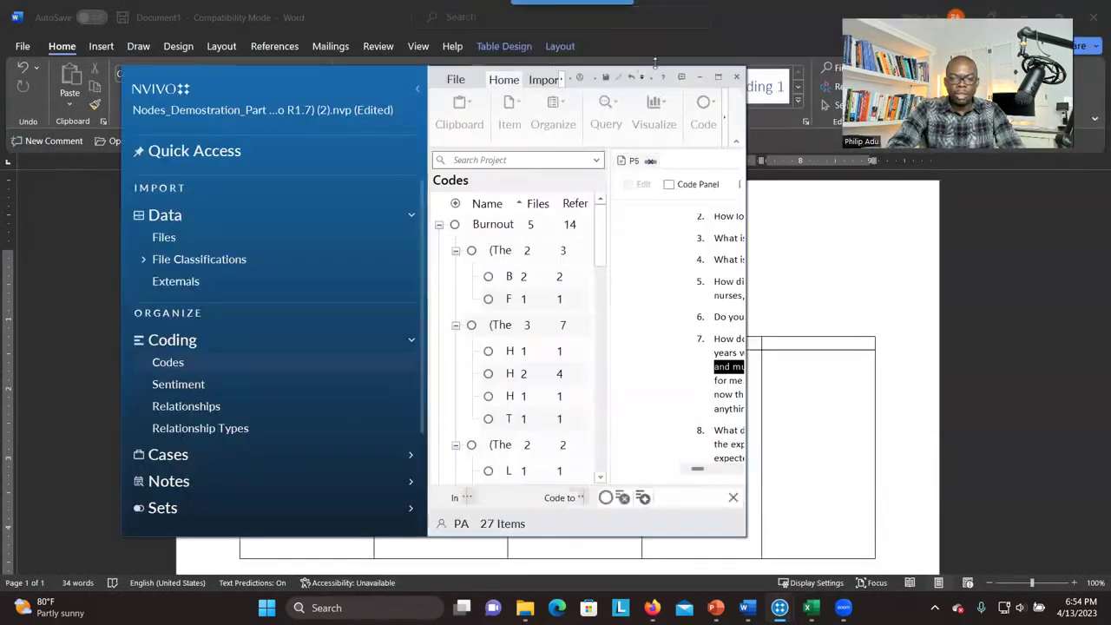
left_click(700, 78)
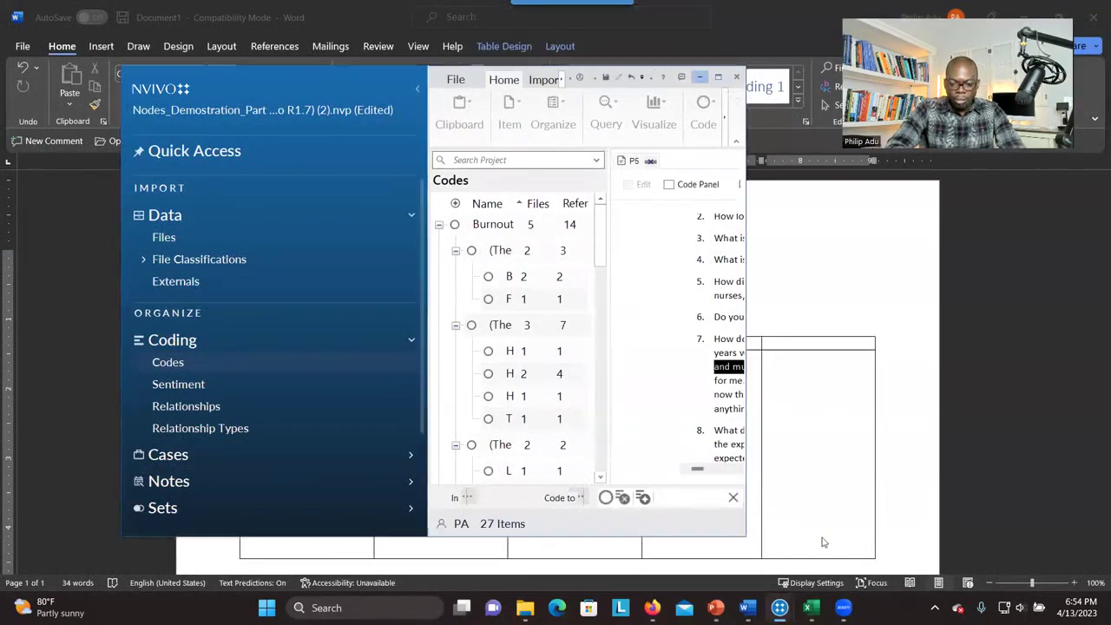
mouse_move(780, 607)
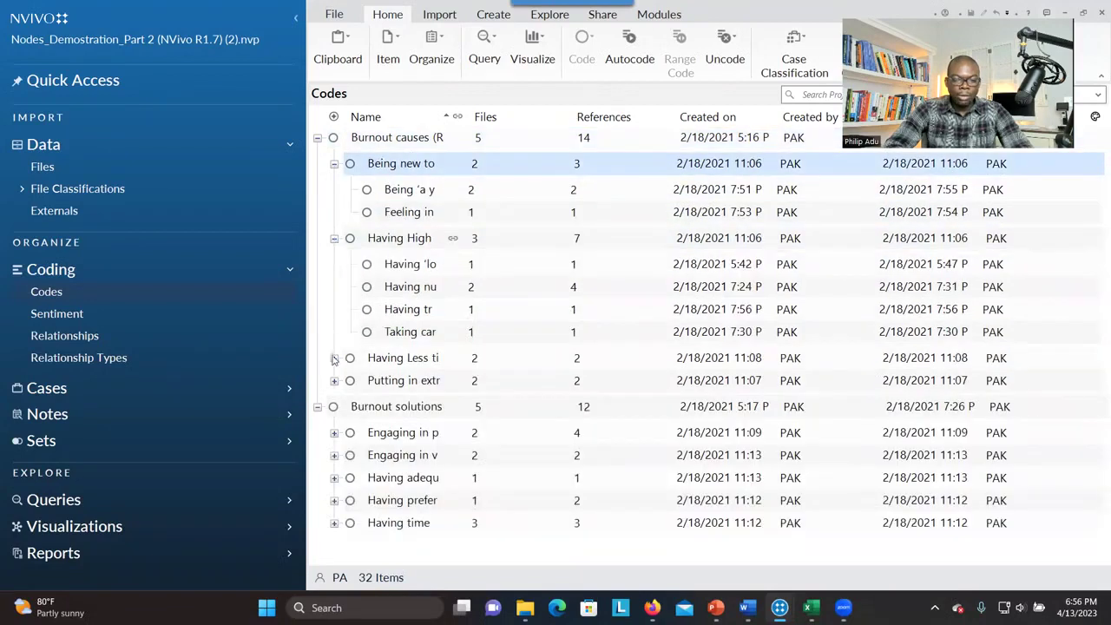
Review the codes under "Having Less time for family" and "Putting in extra effort", and collapse all the "Burnout causes (RQ1)" themes
left_click(334, 359)
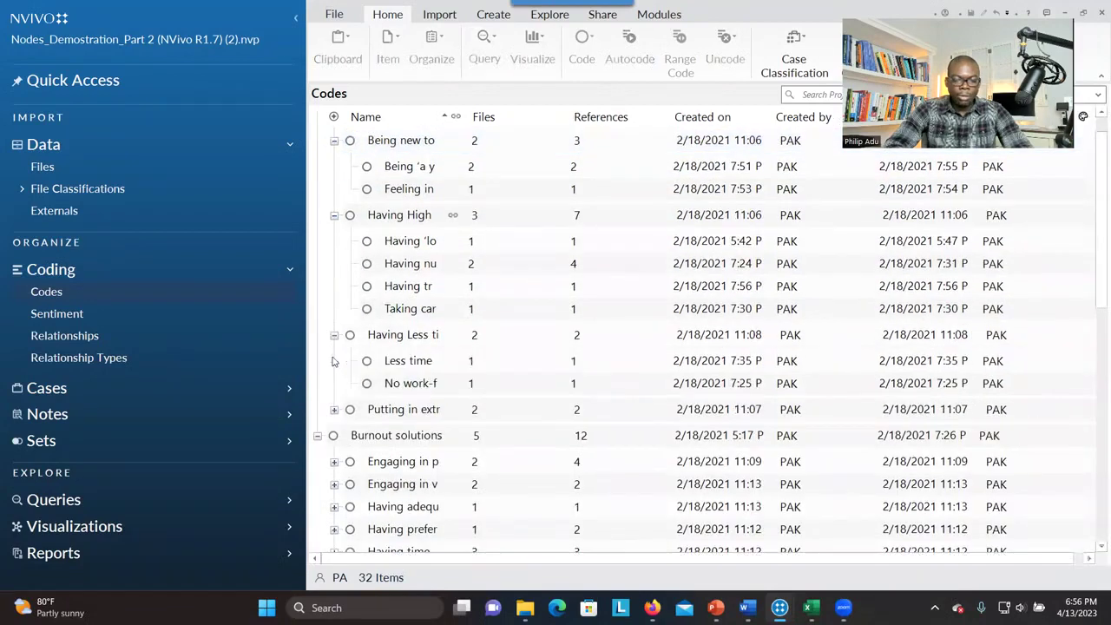
left_click(334, 409)
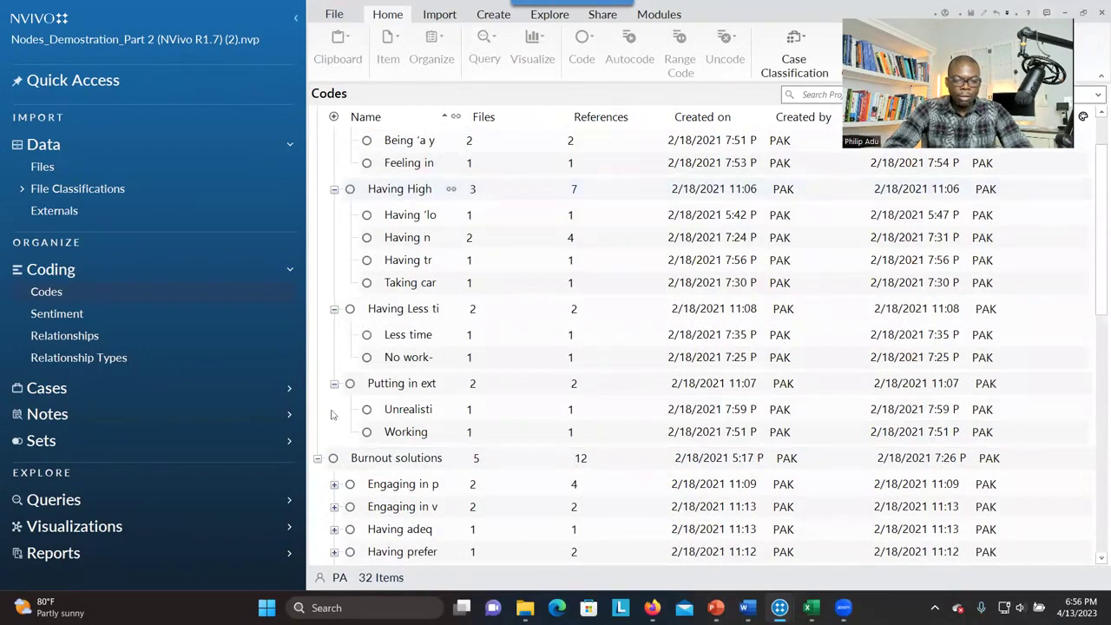
left_click(334, 309)
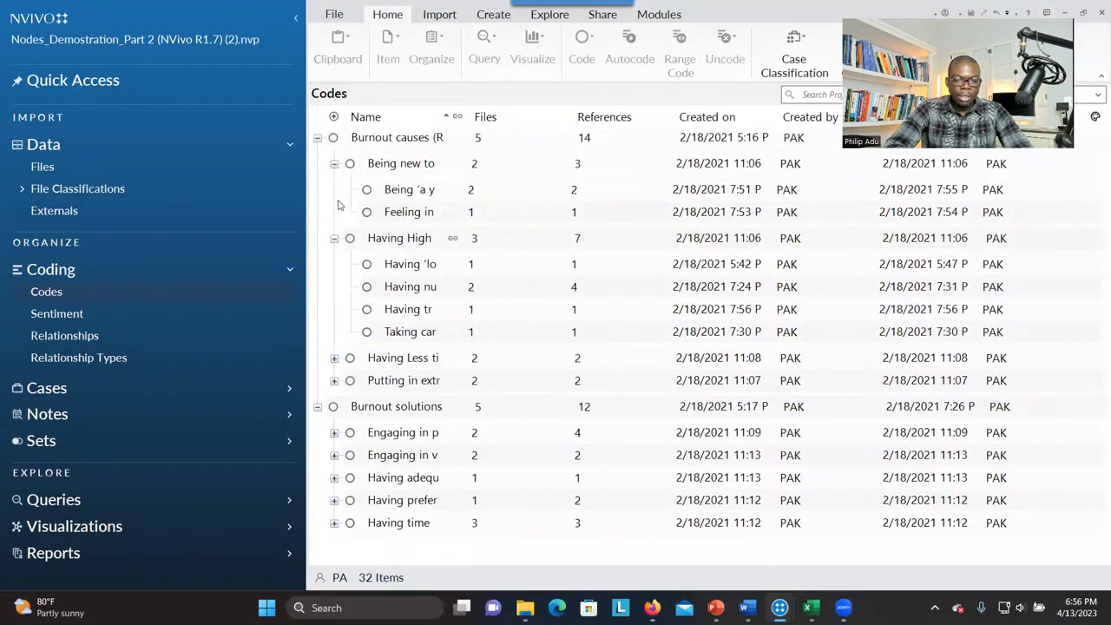
left_click(334, 163)
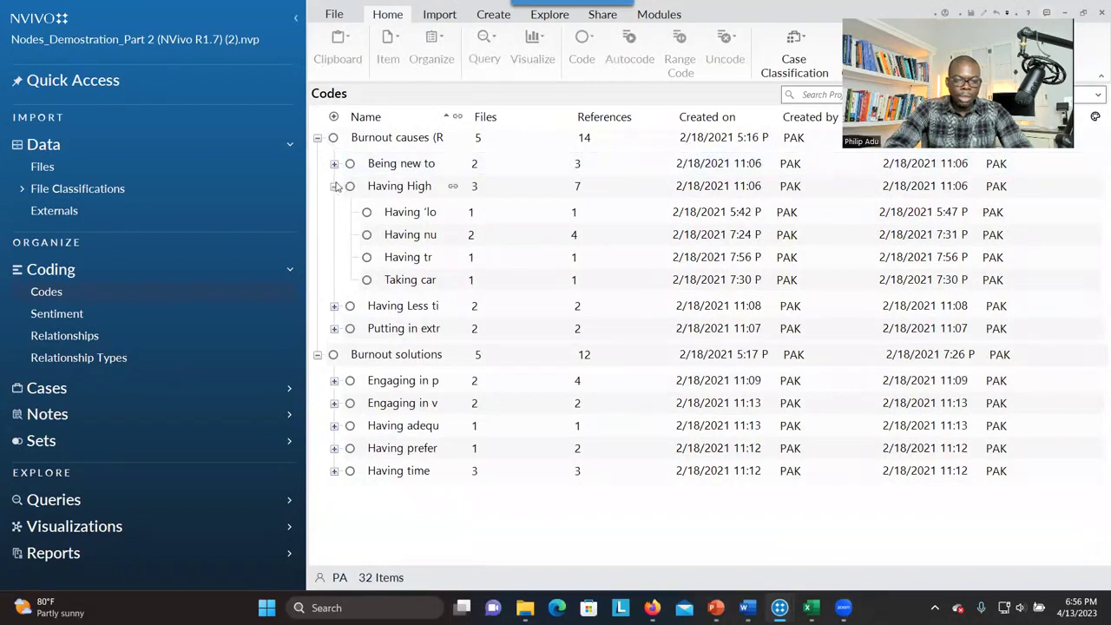
left_click(334, 186)
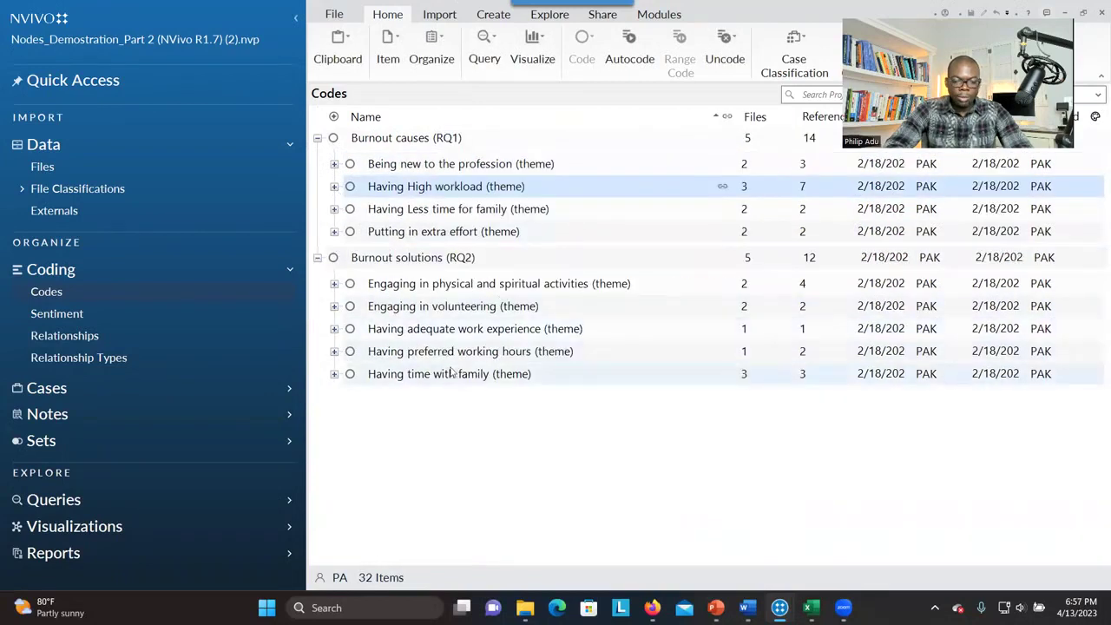
Expand the theme "Engaging in volunteering" under "Burnout solutions (RQ2)" and view the actions available for the theme "Having time with family"
left_click(334, 305)
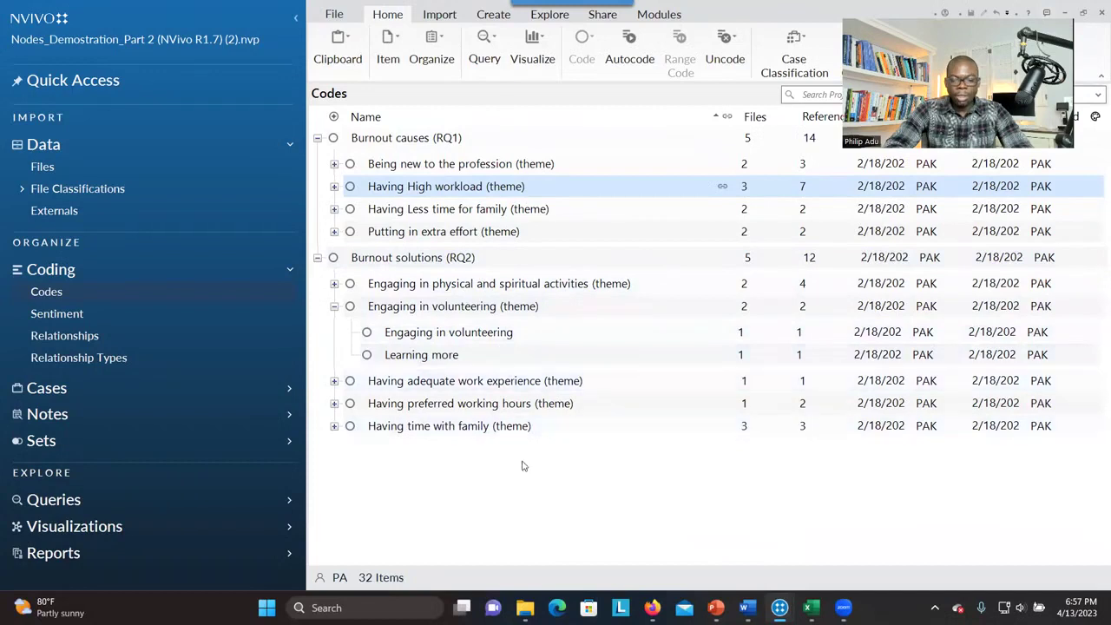
right_click(570, 427)
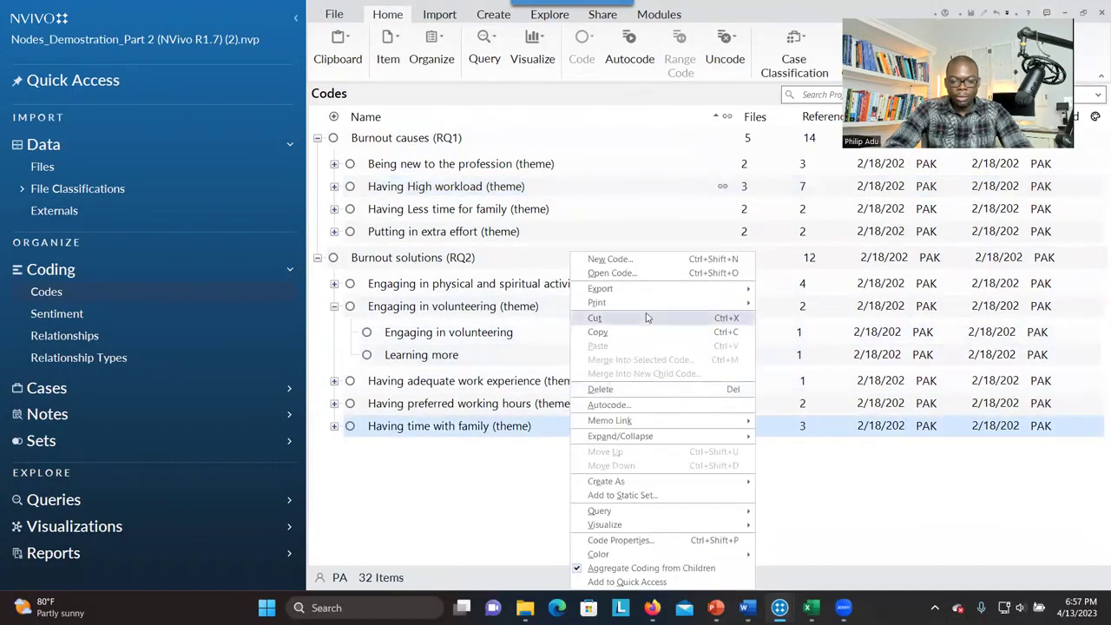
mouse_move(665, 288)
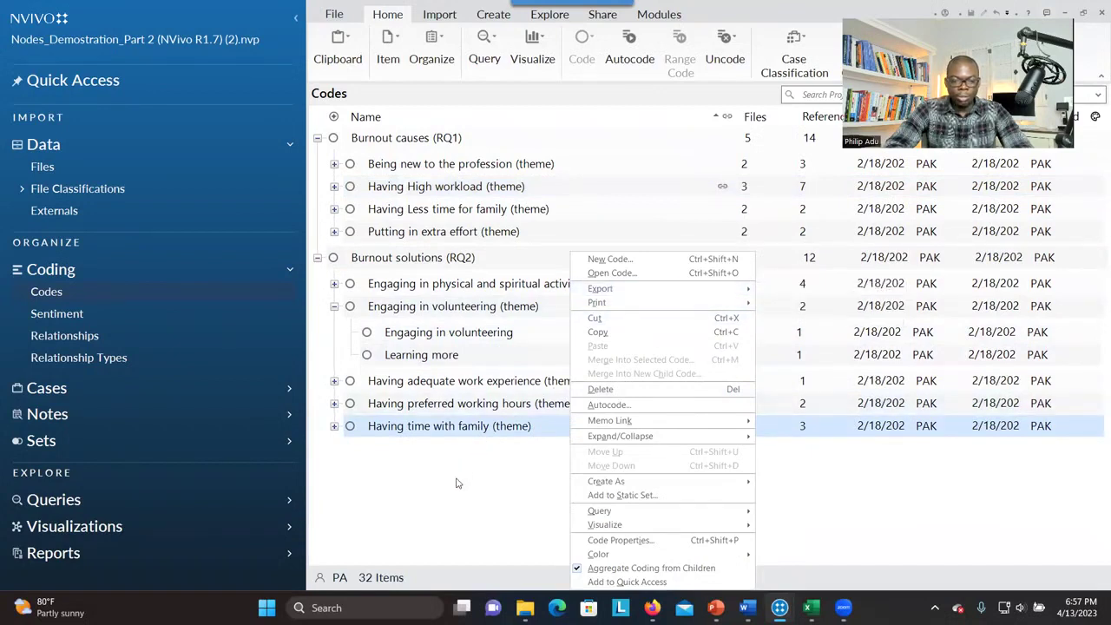
left_click(457, 483)
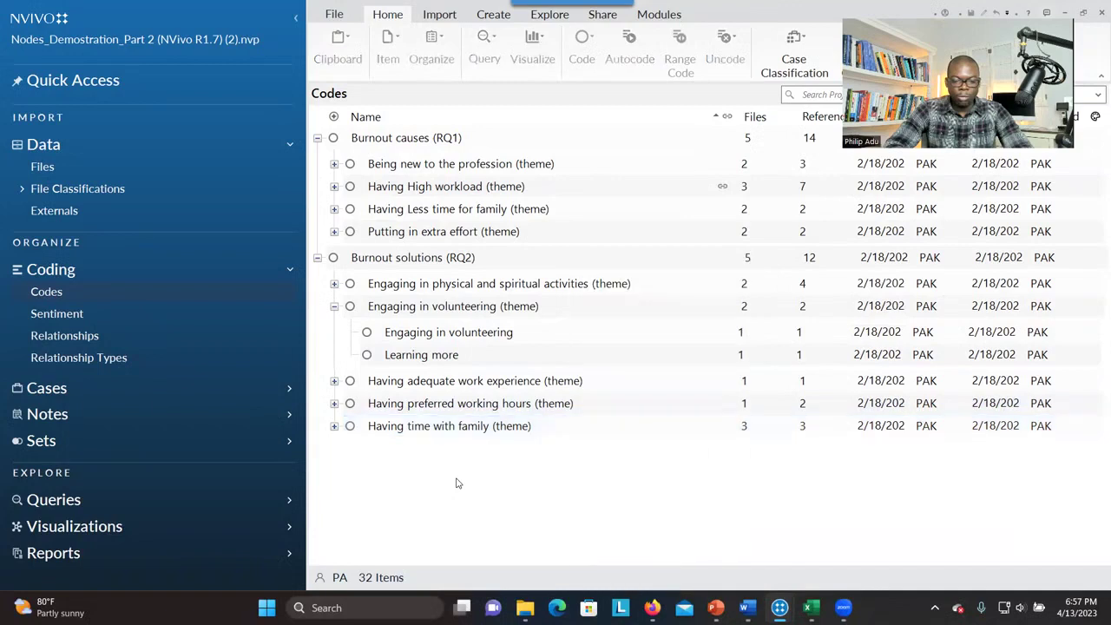